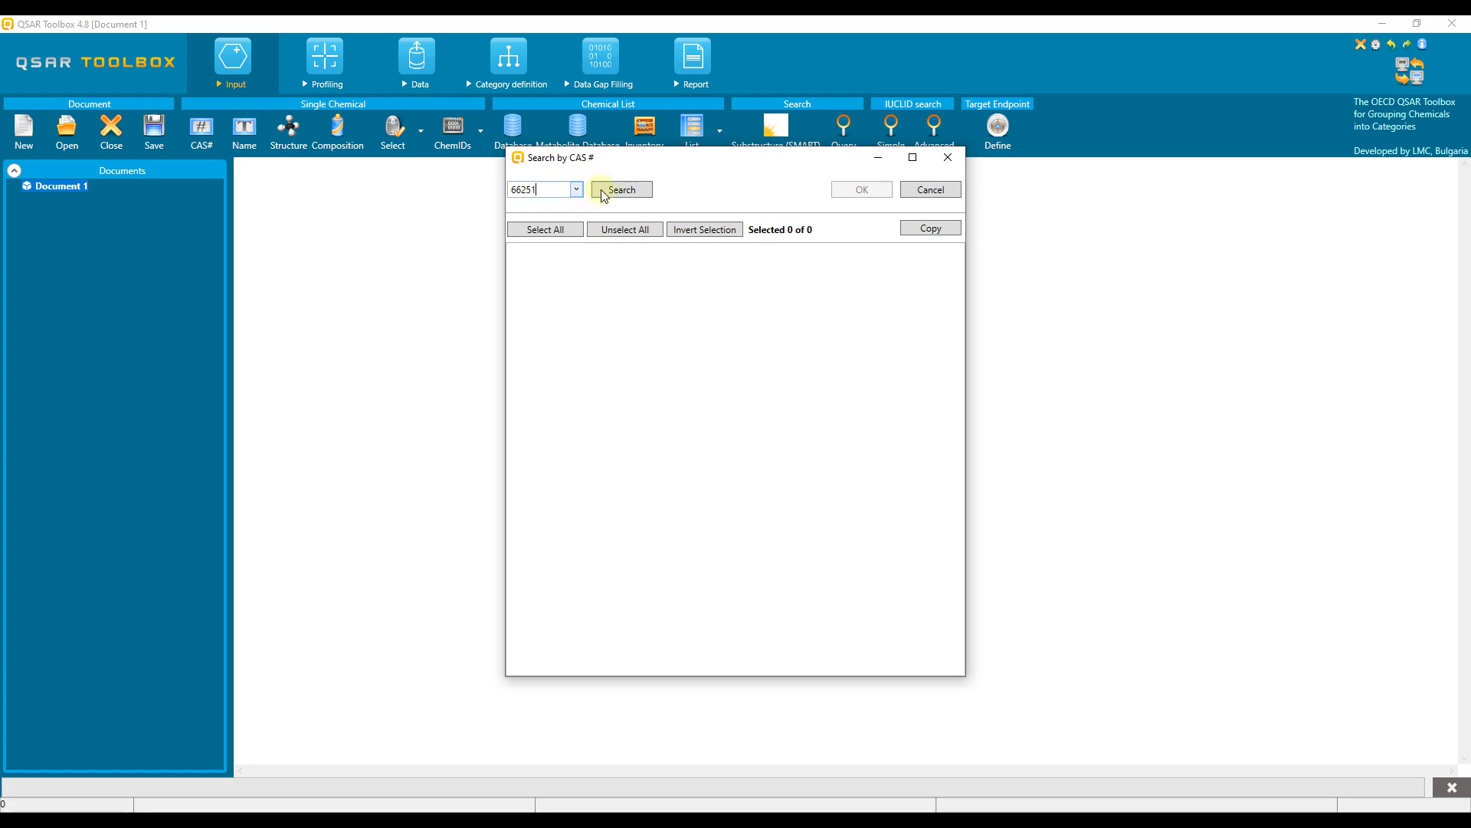
# Step: Find the chemical with CAS 66-25-1, load it as the target, and select its Sensitisation endpoint cell under Human Health Hazards
pyautogui.click(622, 189)
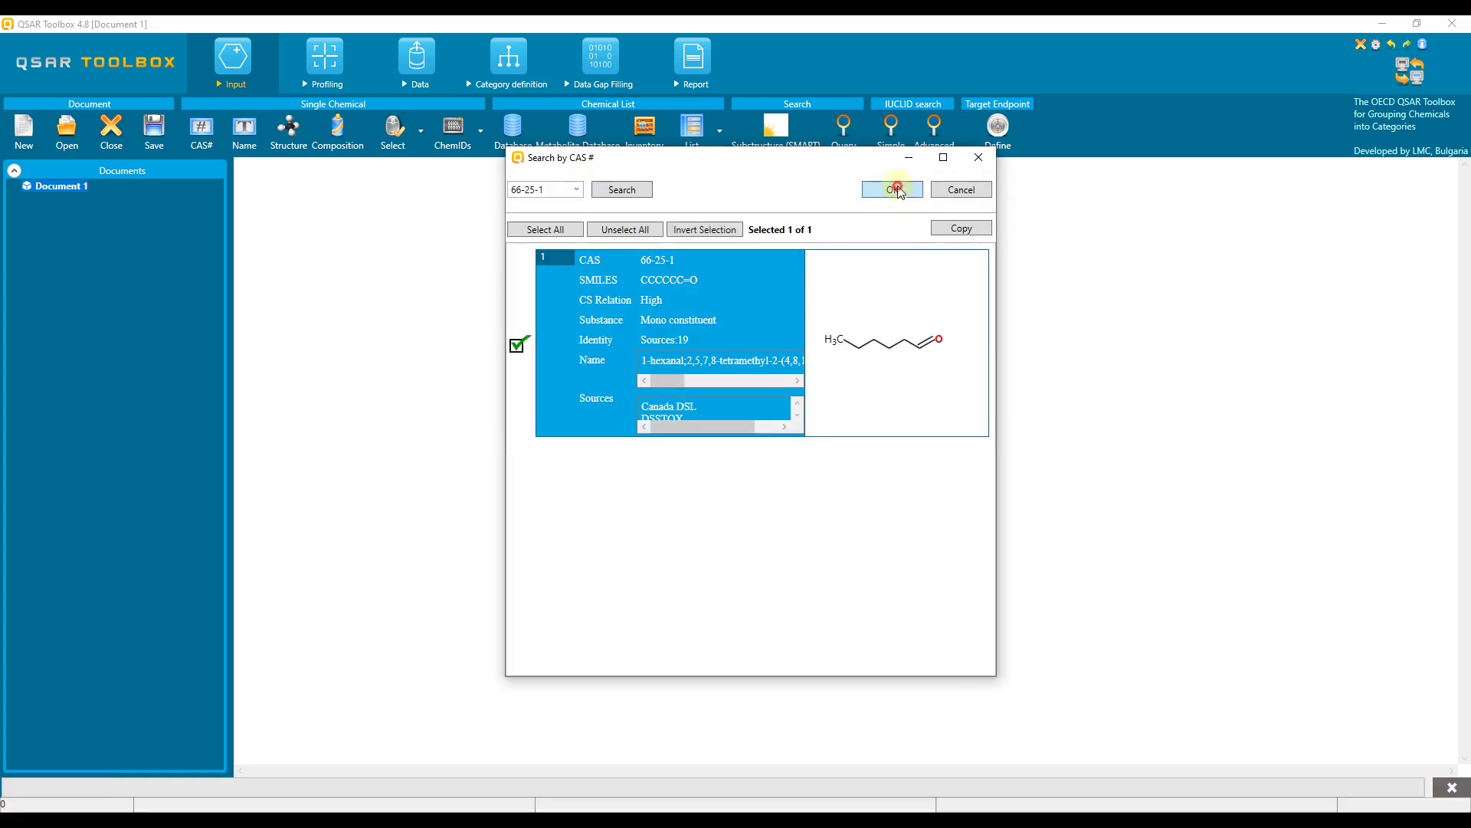
pyautogui.click(891, 189)
pyautogui.click(239, 332)
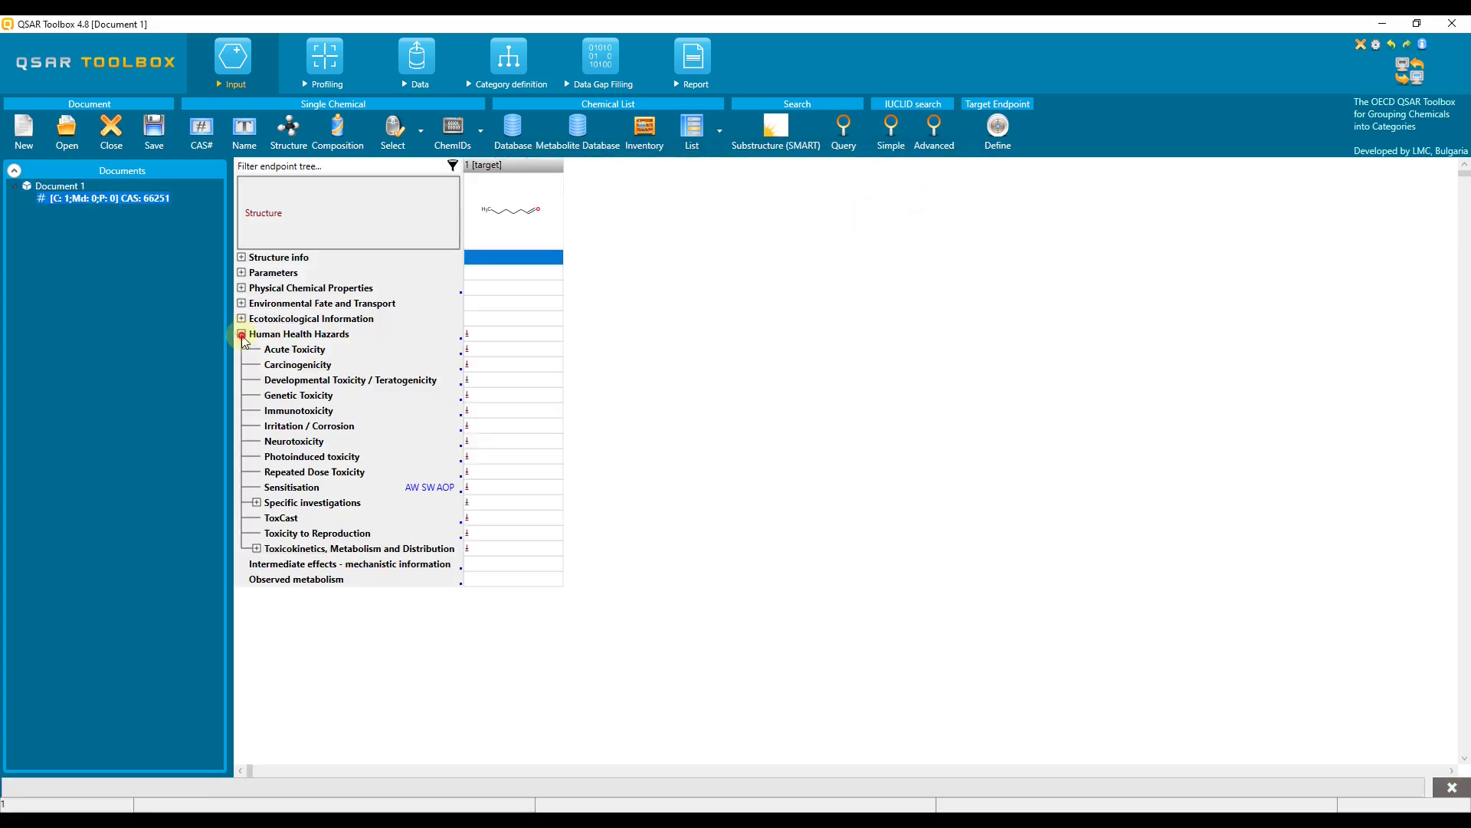
pyautogui.click(507, 490)
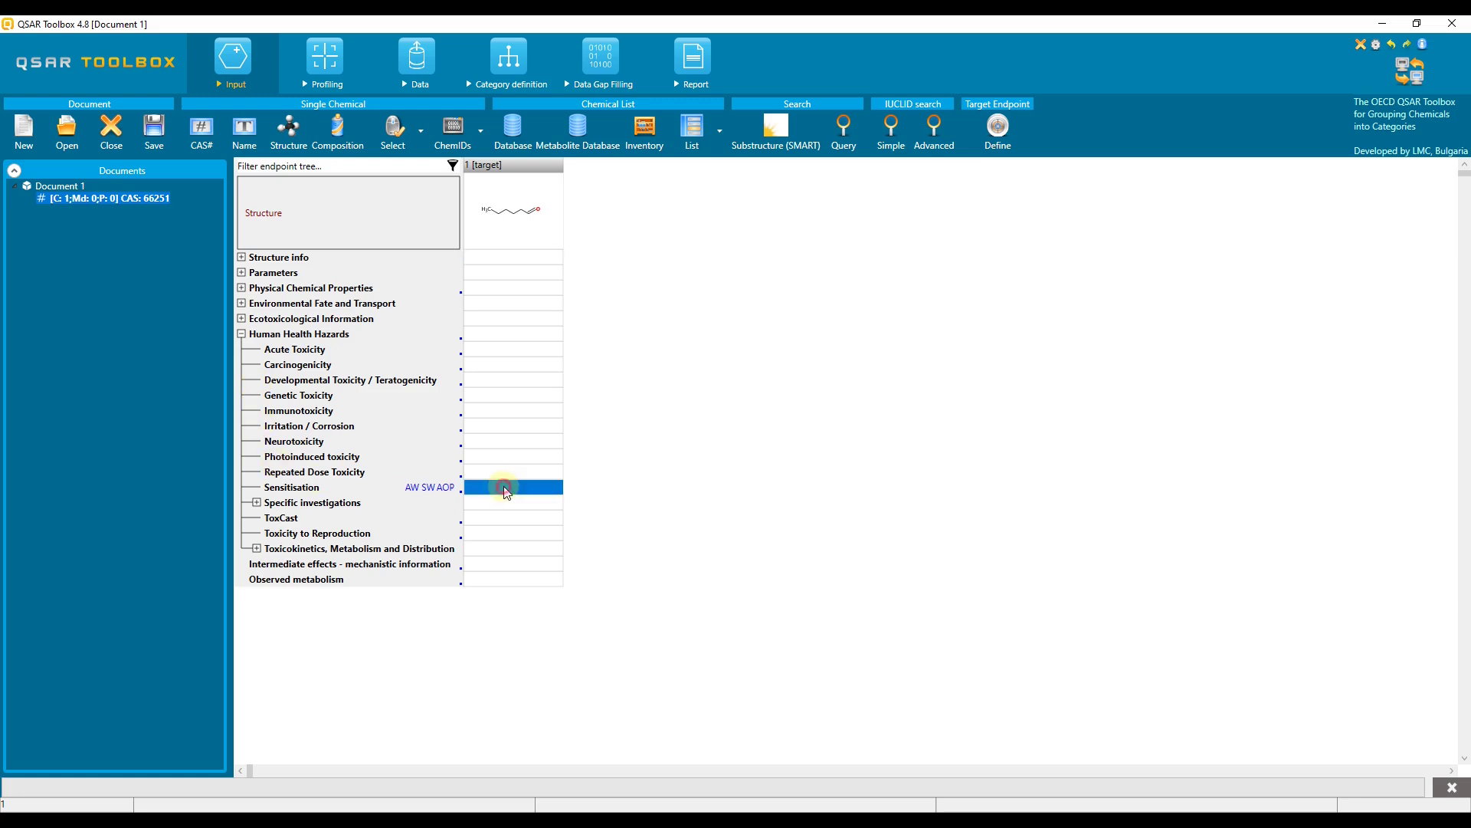
# Step: Select all databases under Data available and start the Query tool on the selected databases
pyautogui.click(417, 62)
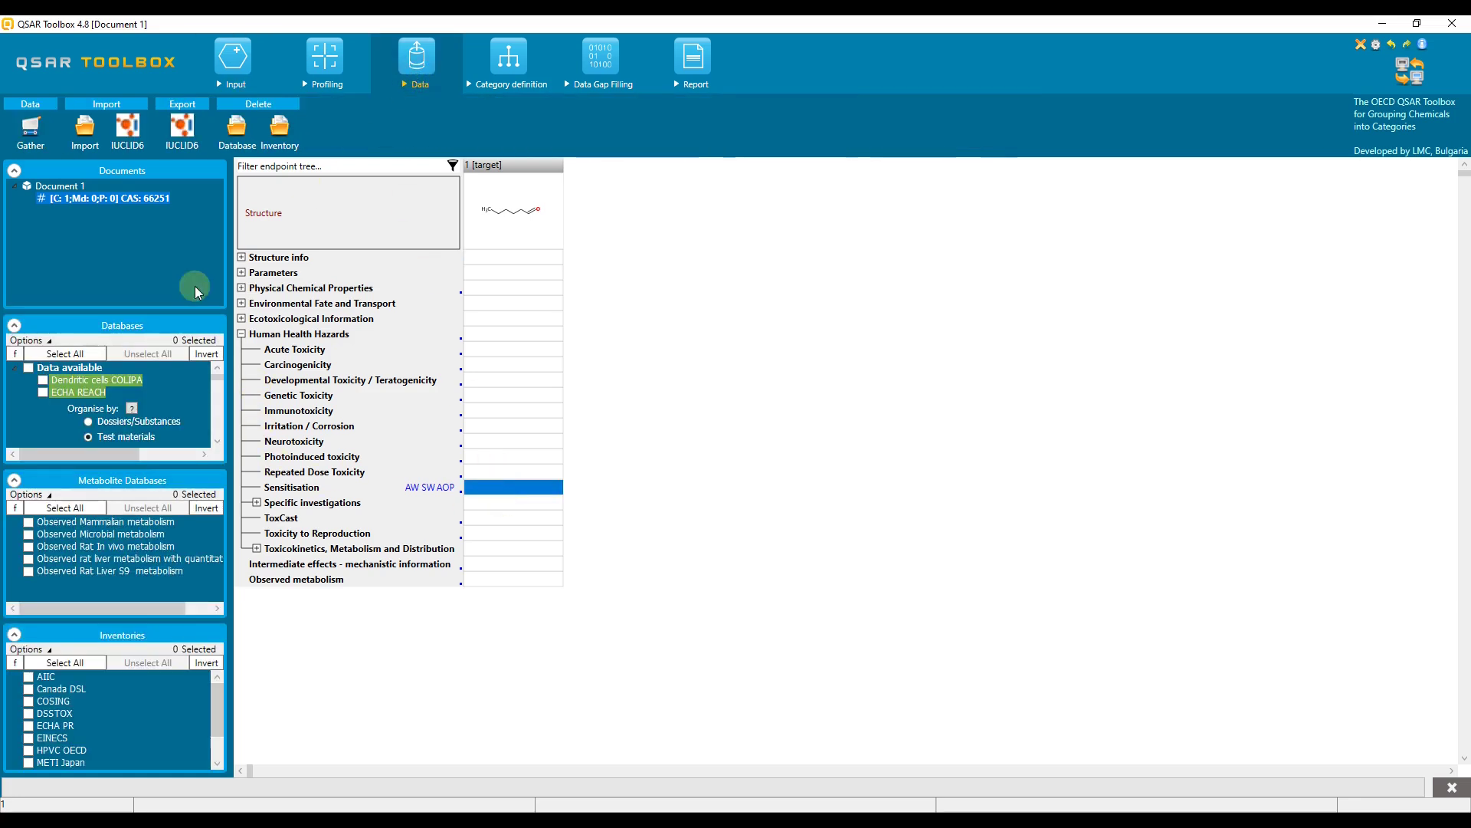
pyautogui.click(28, 368)
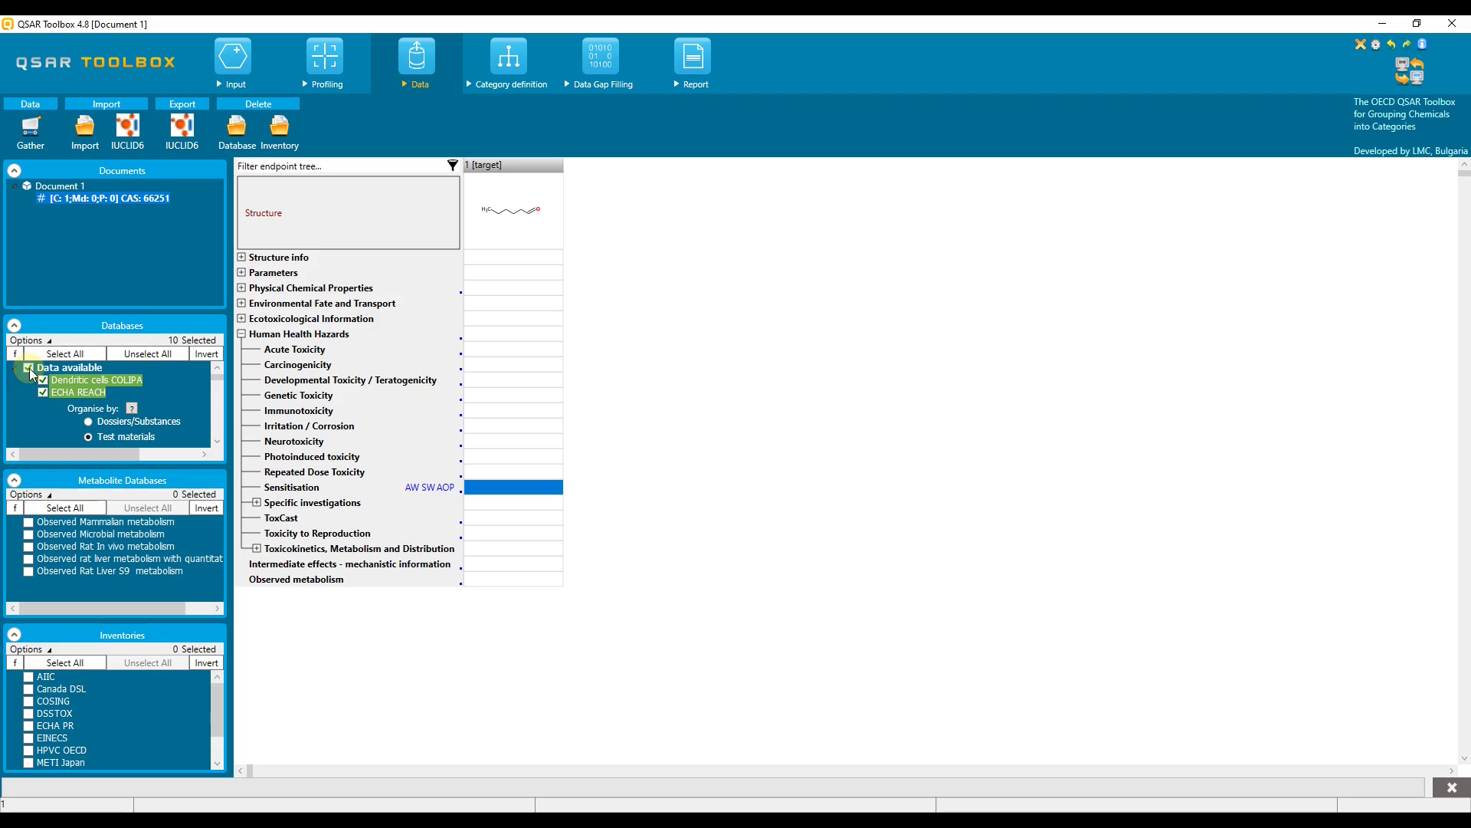
pyautogui.click(234, 60)
pyautogui.click(843, 126)
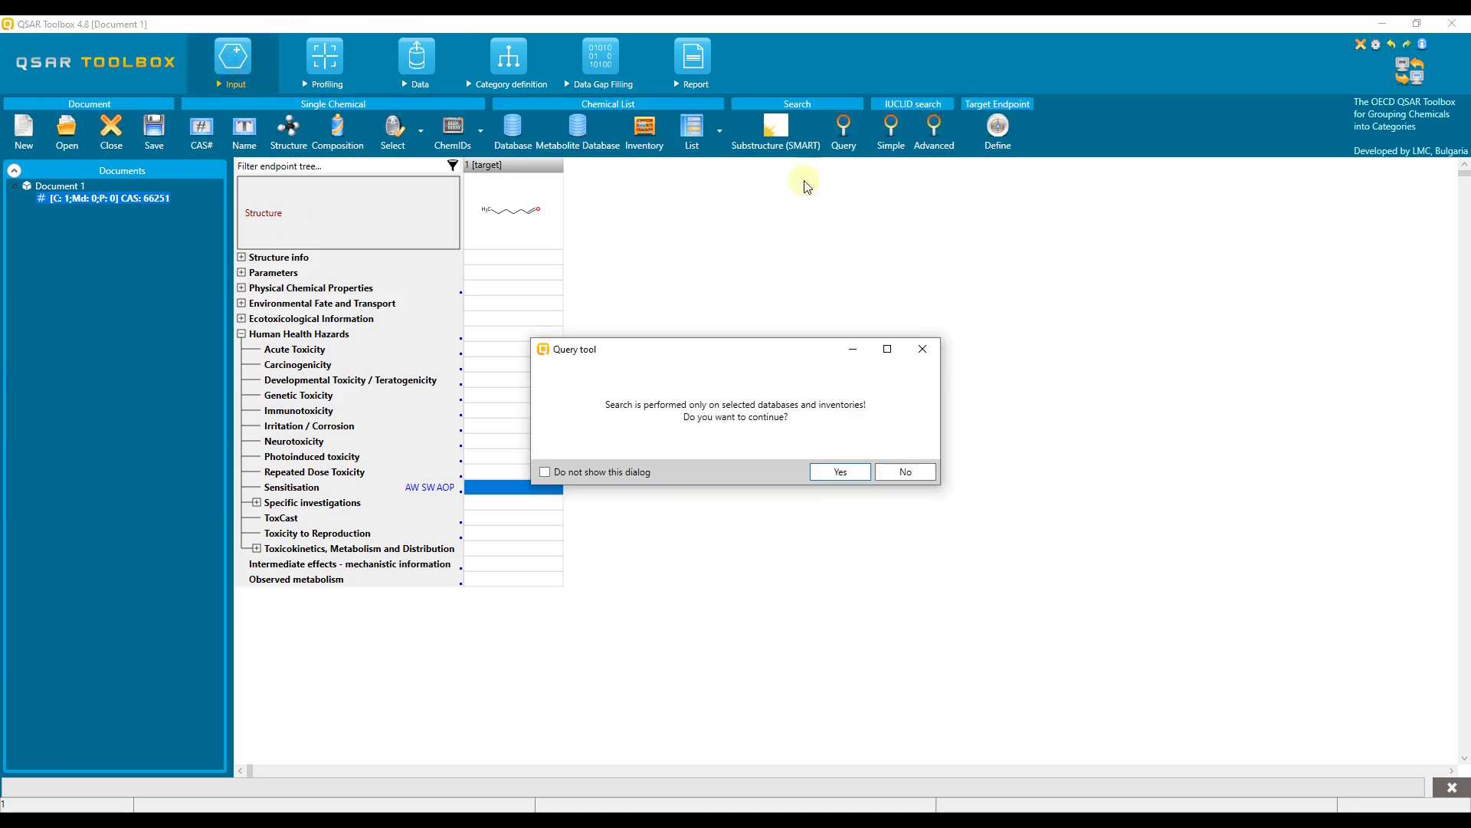
pyautogui.click(847, 471)
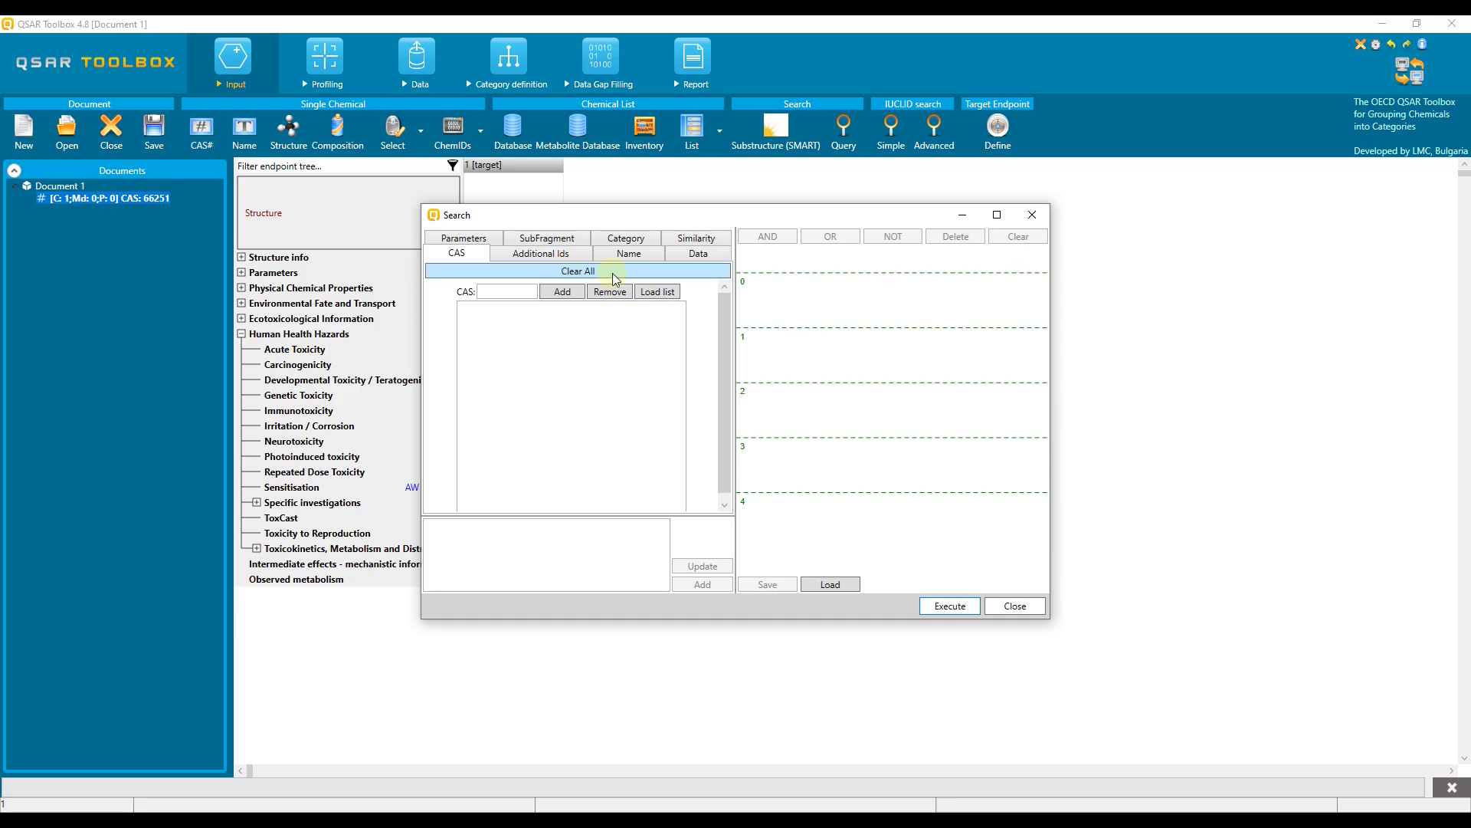
# Step: Define a data query for the EC3 endpoint under Human Health Hazards, Sensitisation, filtering the endpoint tree by EC3
pyautogui.click(702, 257)
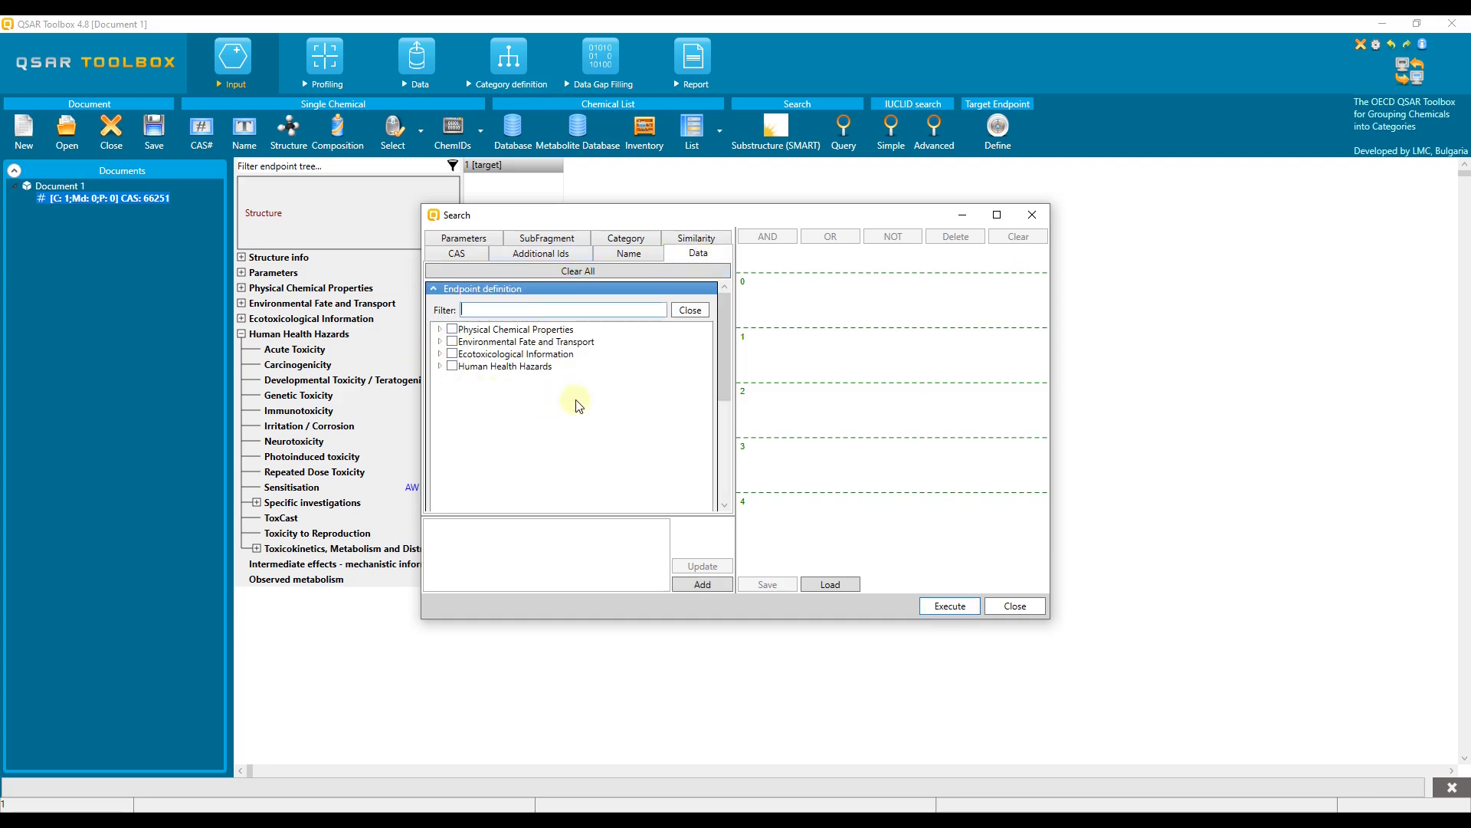
pyautogui.click(439, 366)
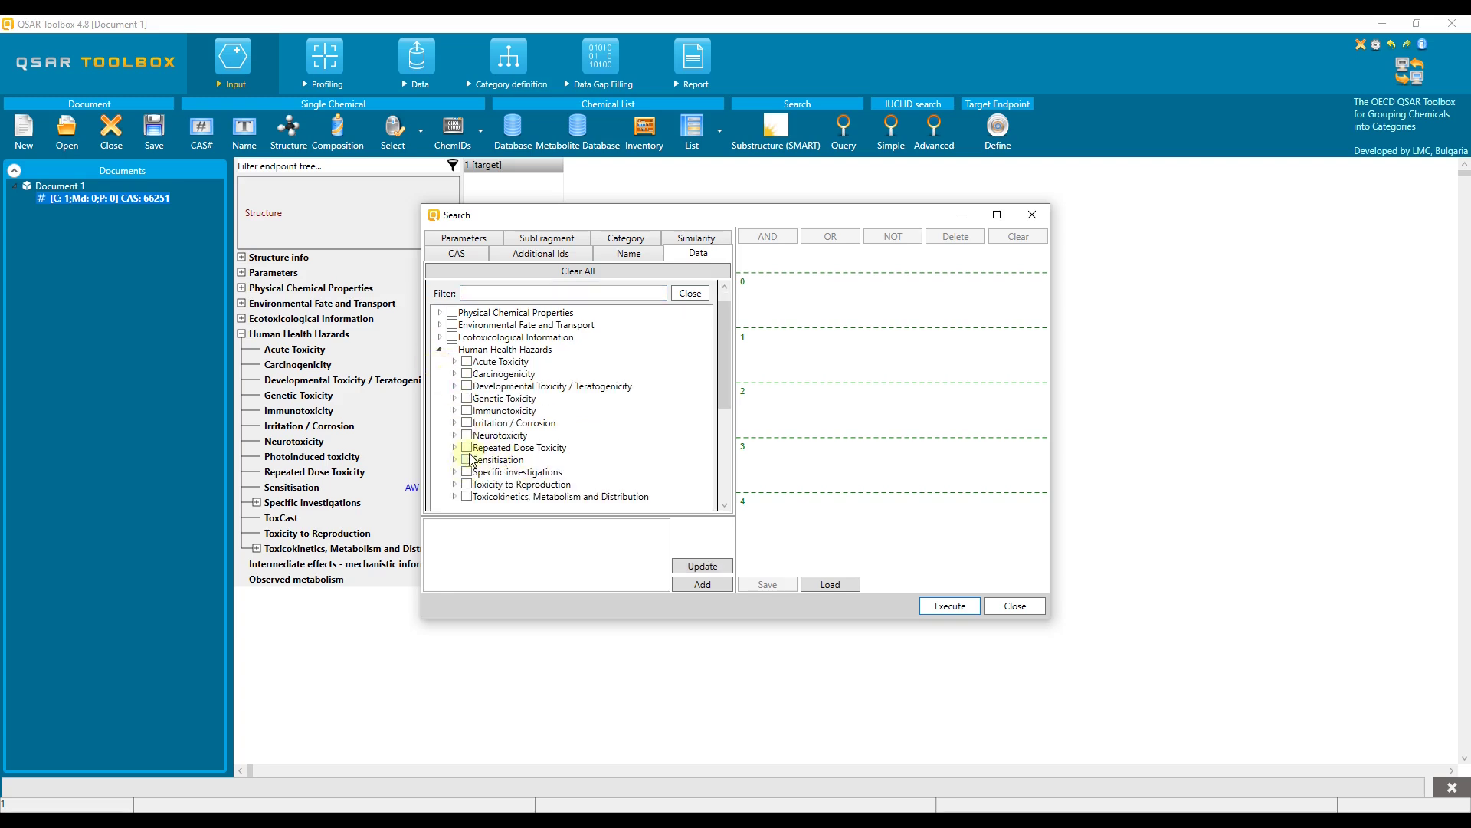
pyautogui.click(492, 292)
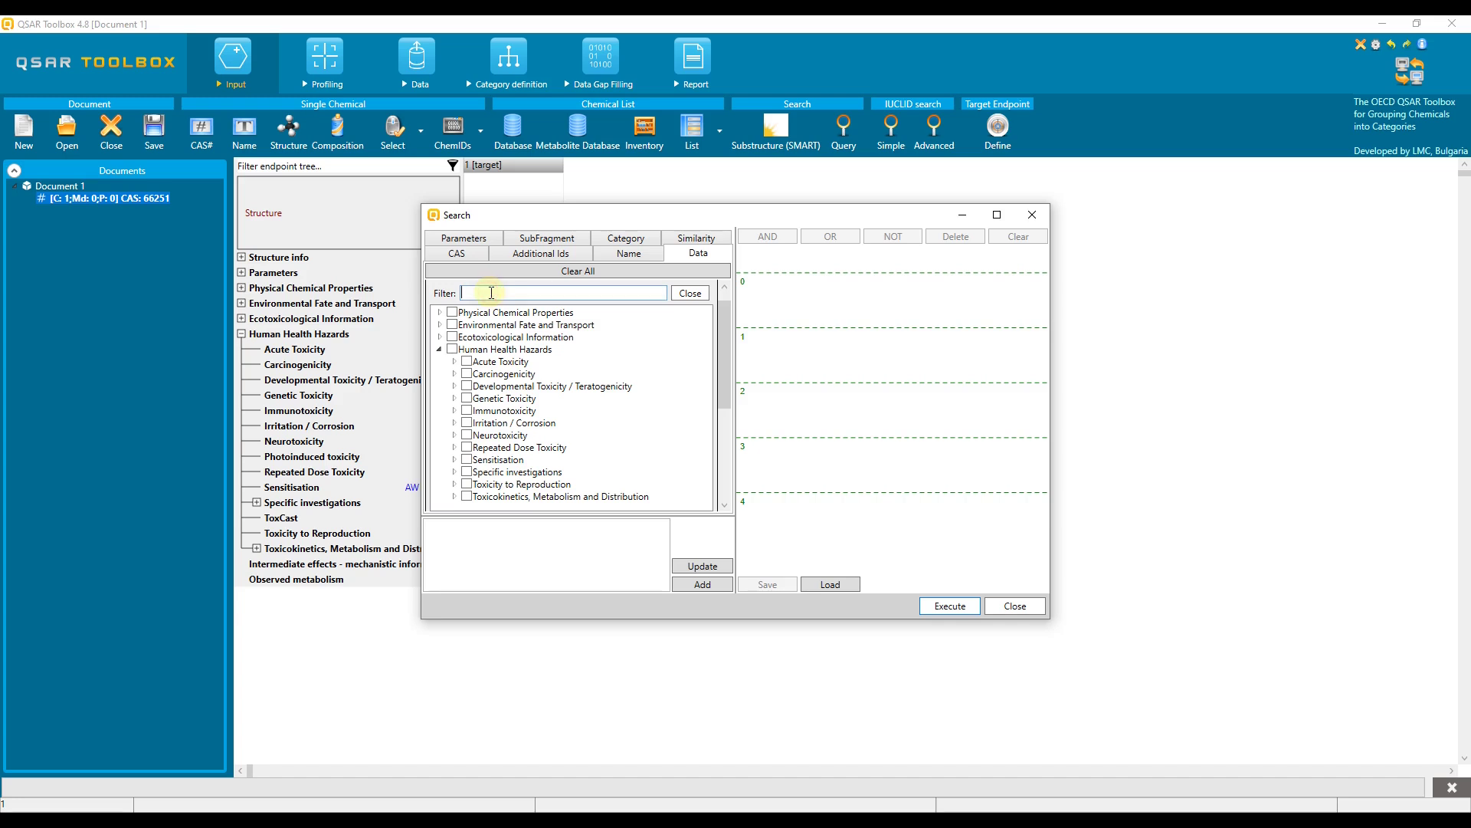
pyautogui.write('EC3')
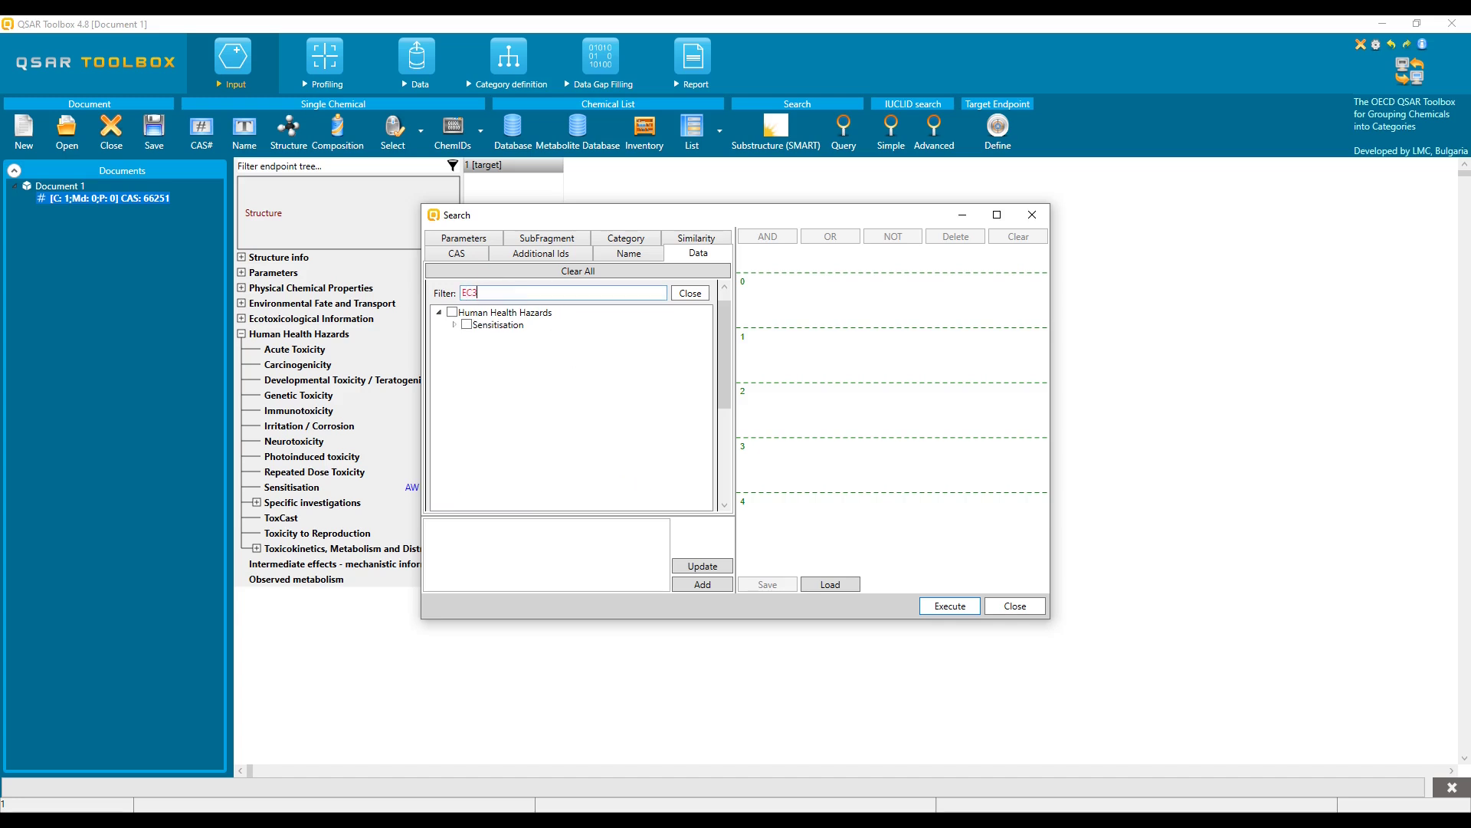
pyautogui.click(454, 325)
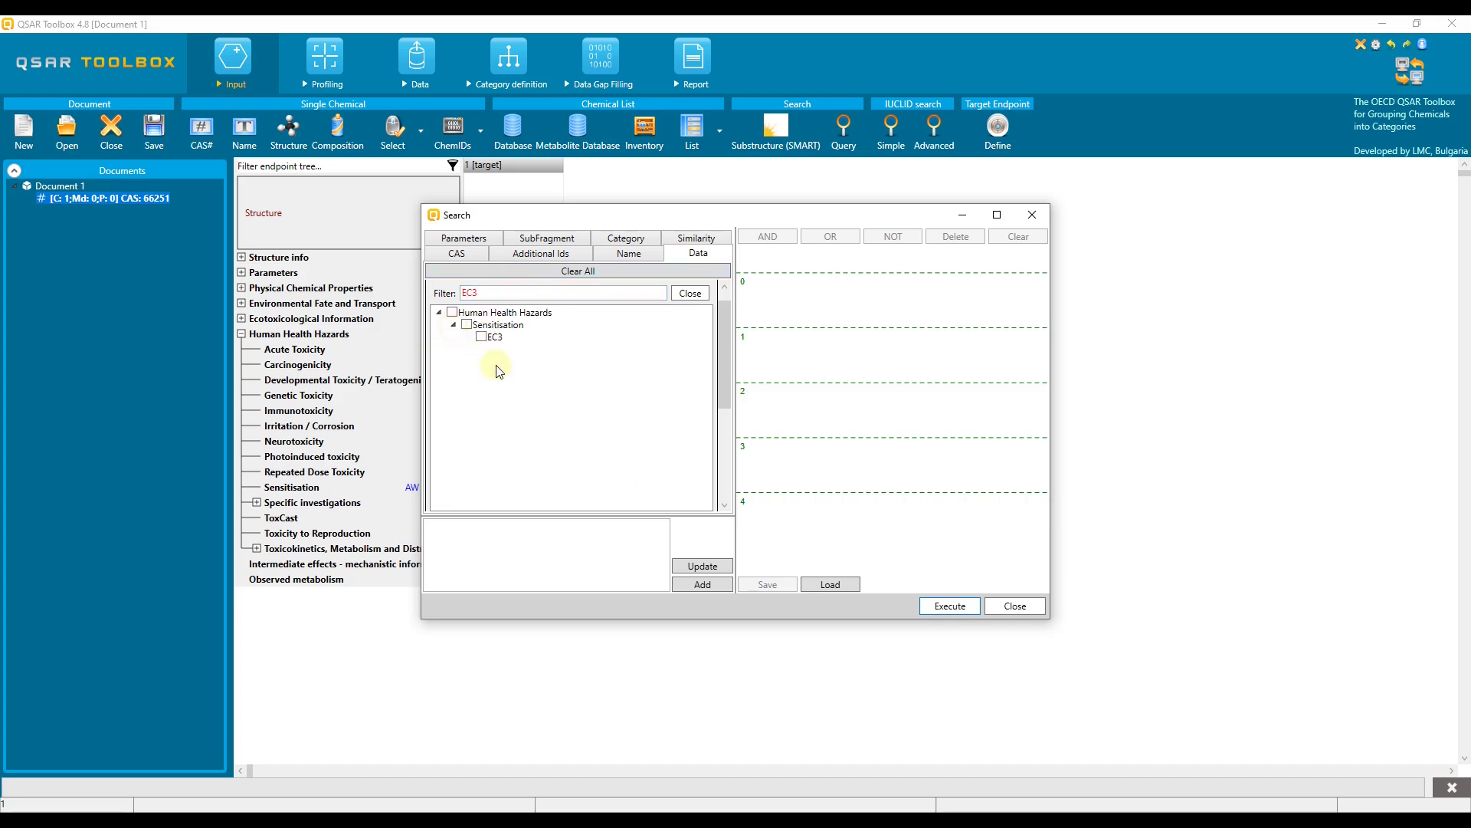
pyautogui.click(481, 337)
# Step: Add a Type of method metadata criterion to the data query with the condition is 'in Vitro'
pyautogui.moveTo(726, 373); pyautogui.dragTo(725, 464)
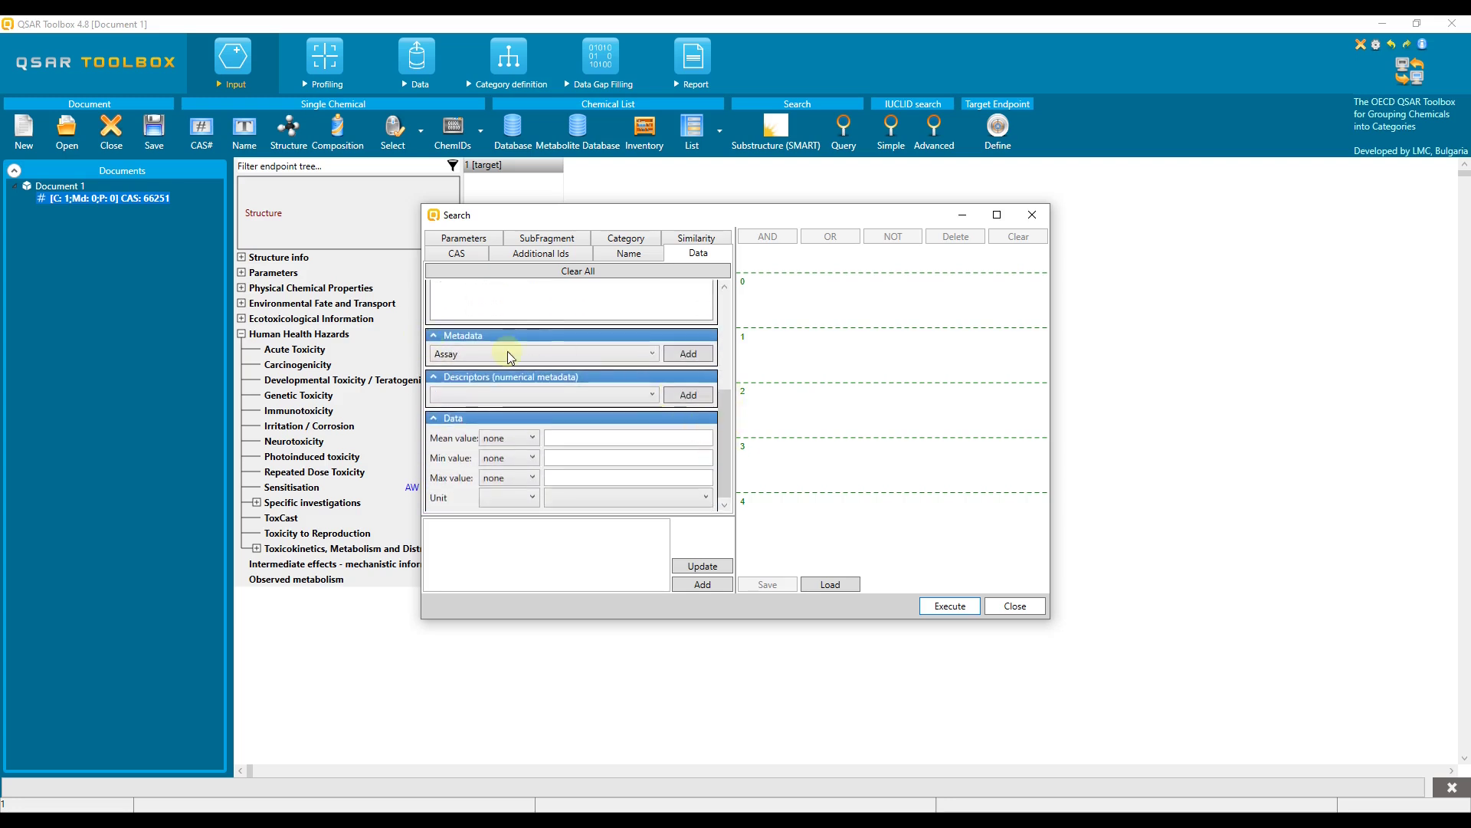
pyautogui.click(652, 354)
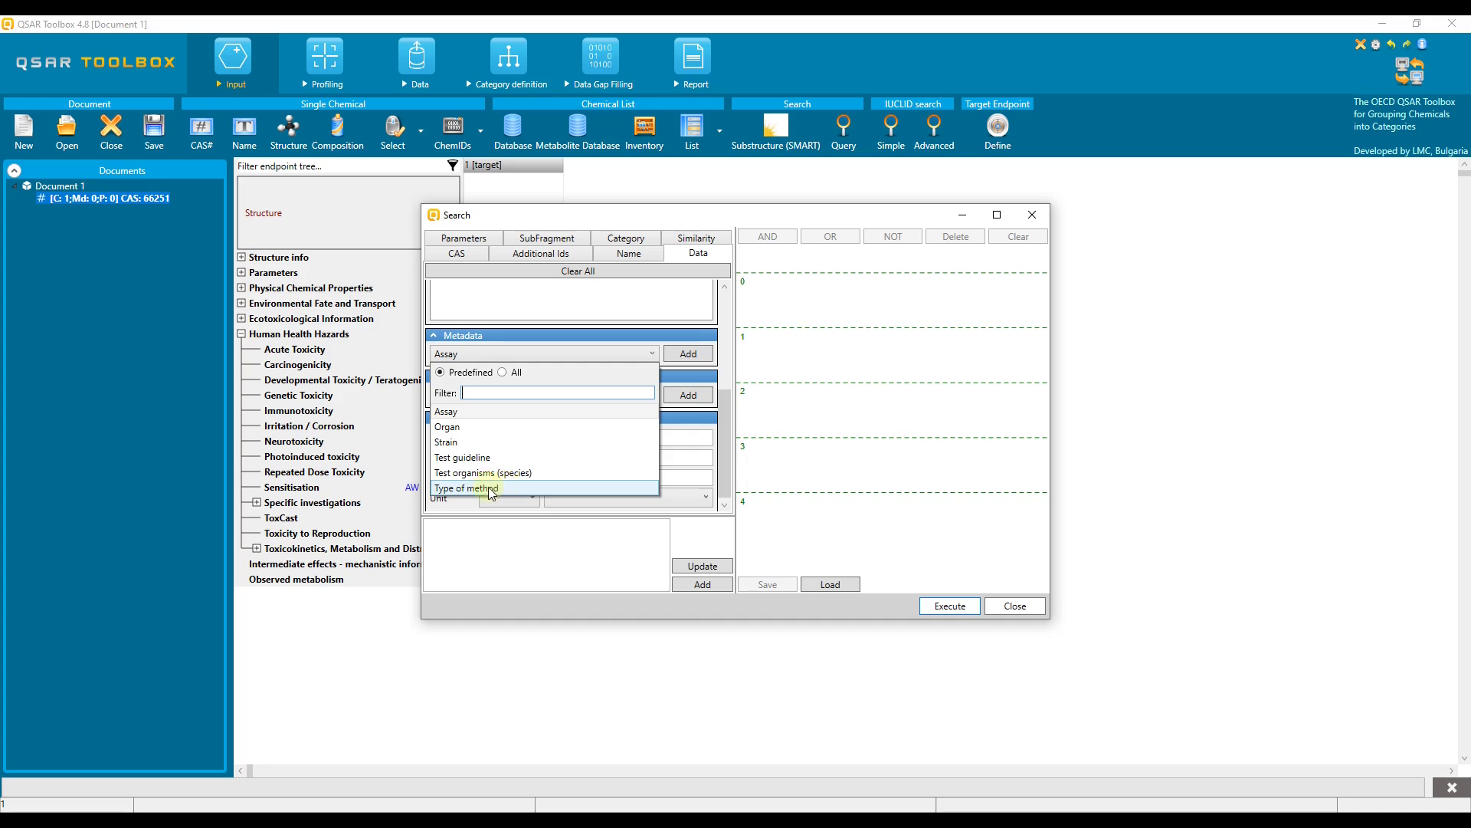
pyautogui.click(513, 491)
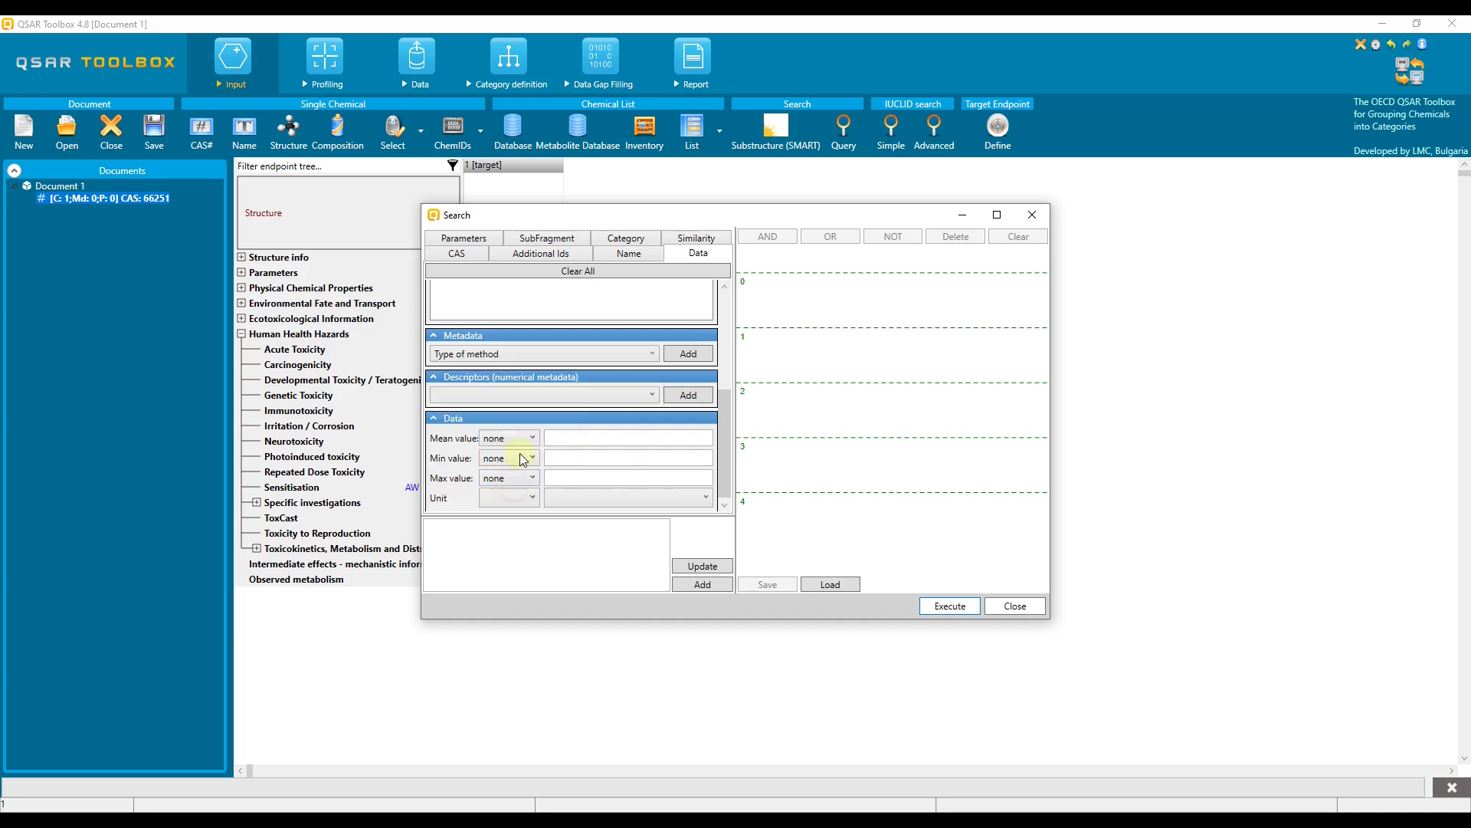
pyautogui.click(687, 353)
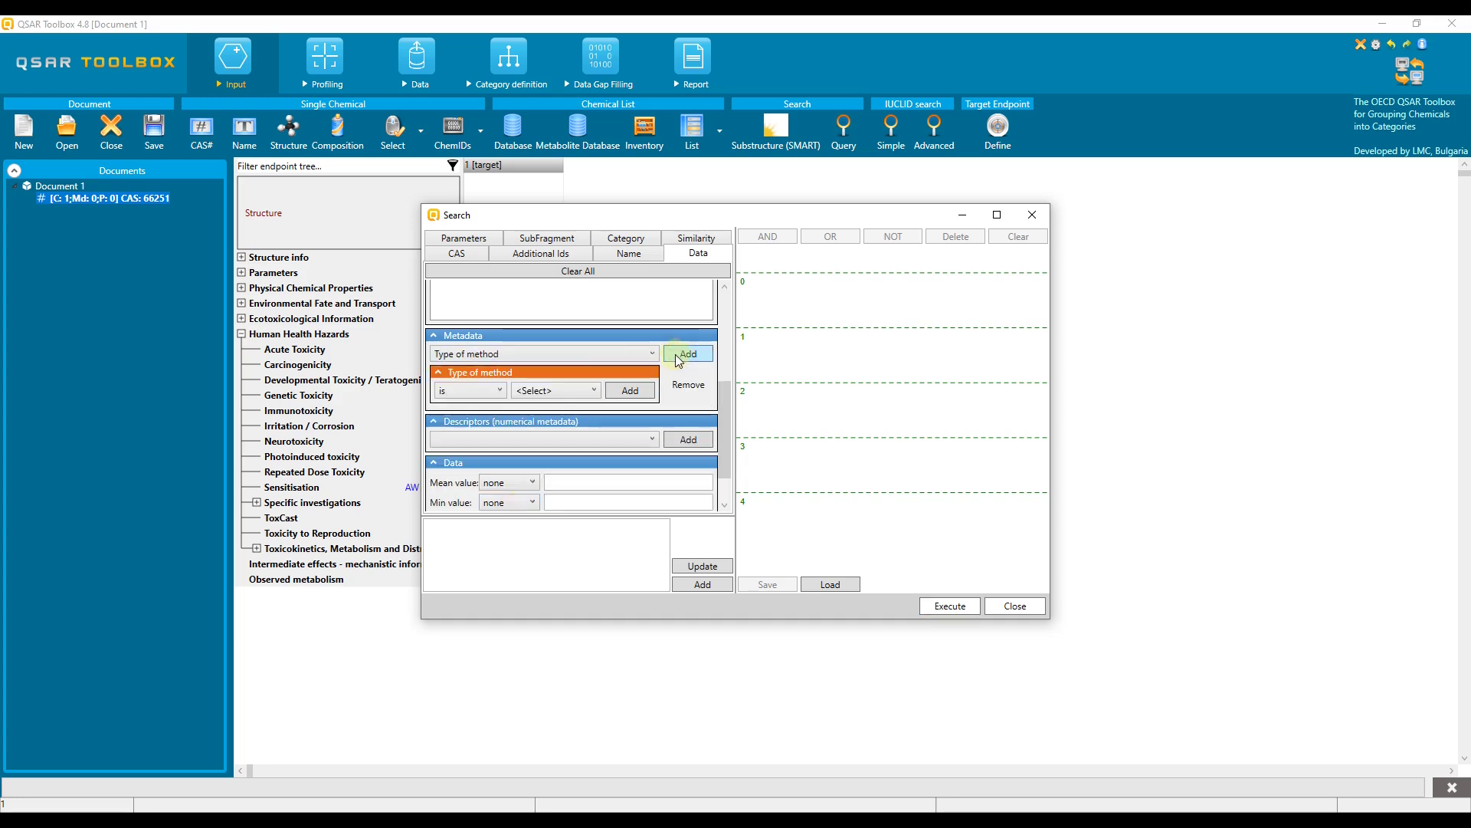
pyautogui.click(595, 391)
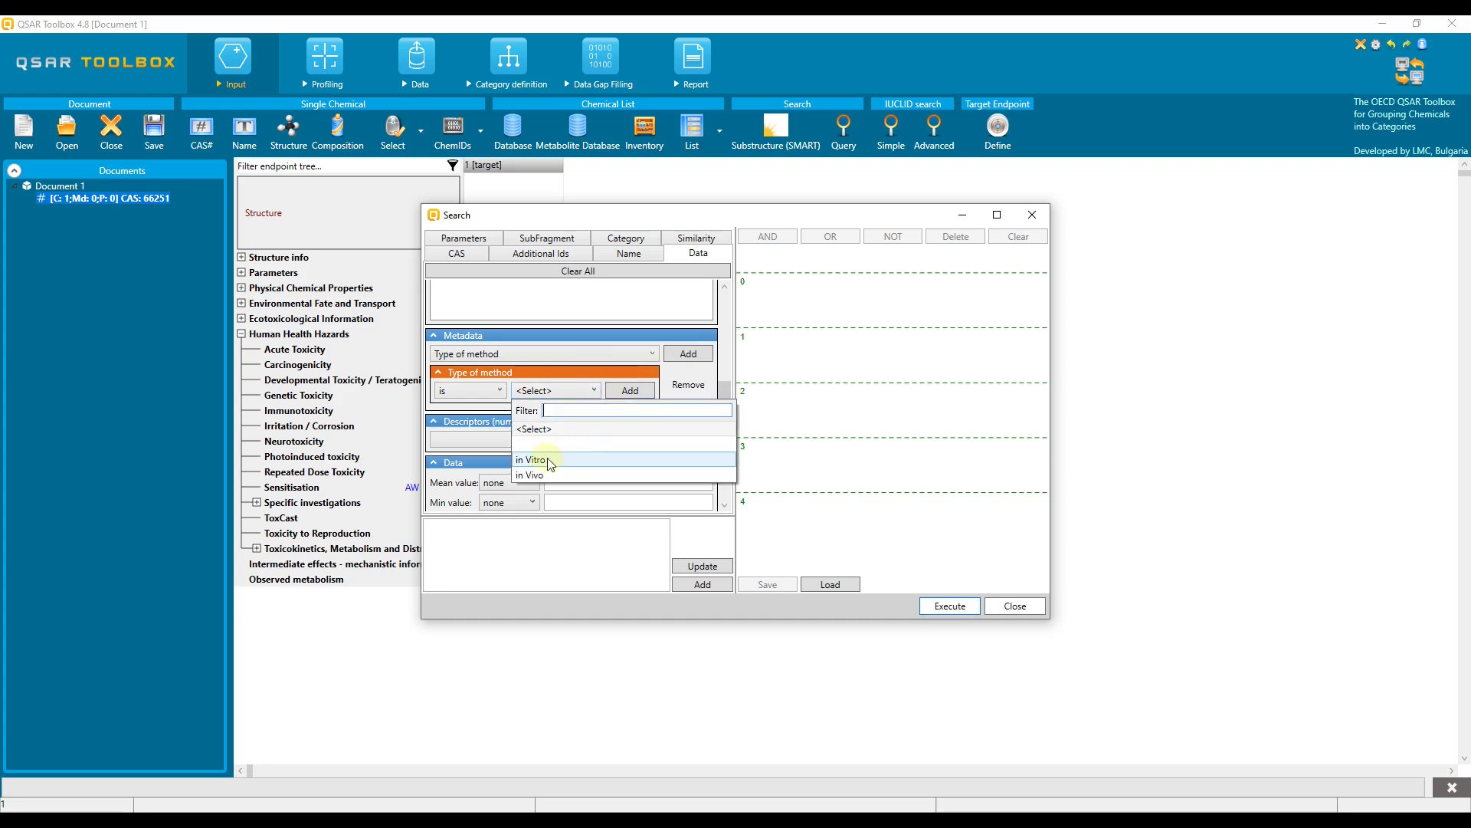
pyautogui.click(578, 460)
pyautogui.click(628, 392)
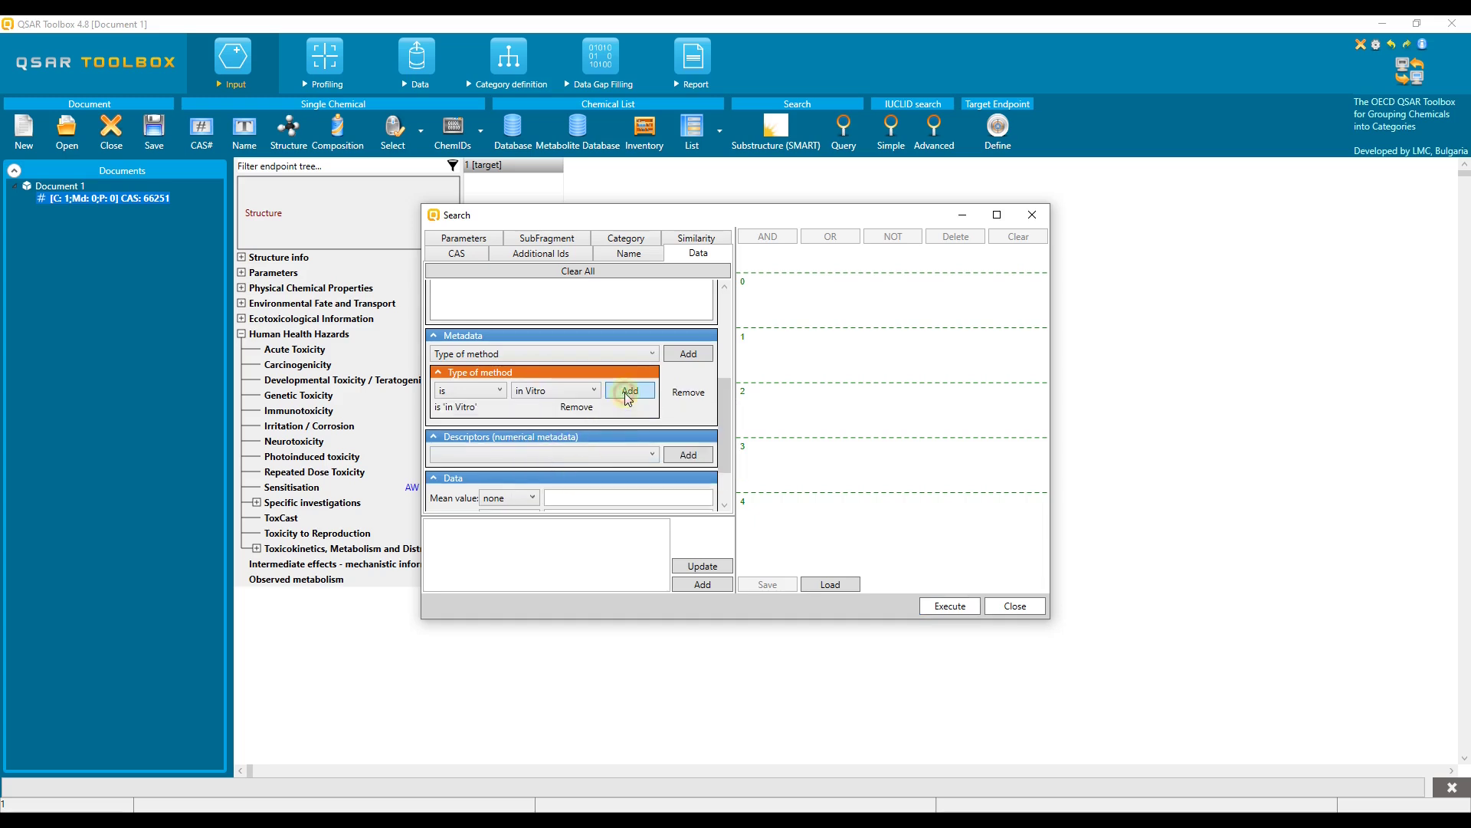
# Step: Add an Assay metadata criterion with the condition is 'KeratinoSens' and add the completed data query to the query scheme
pyautogui.click(649, 356)
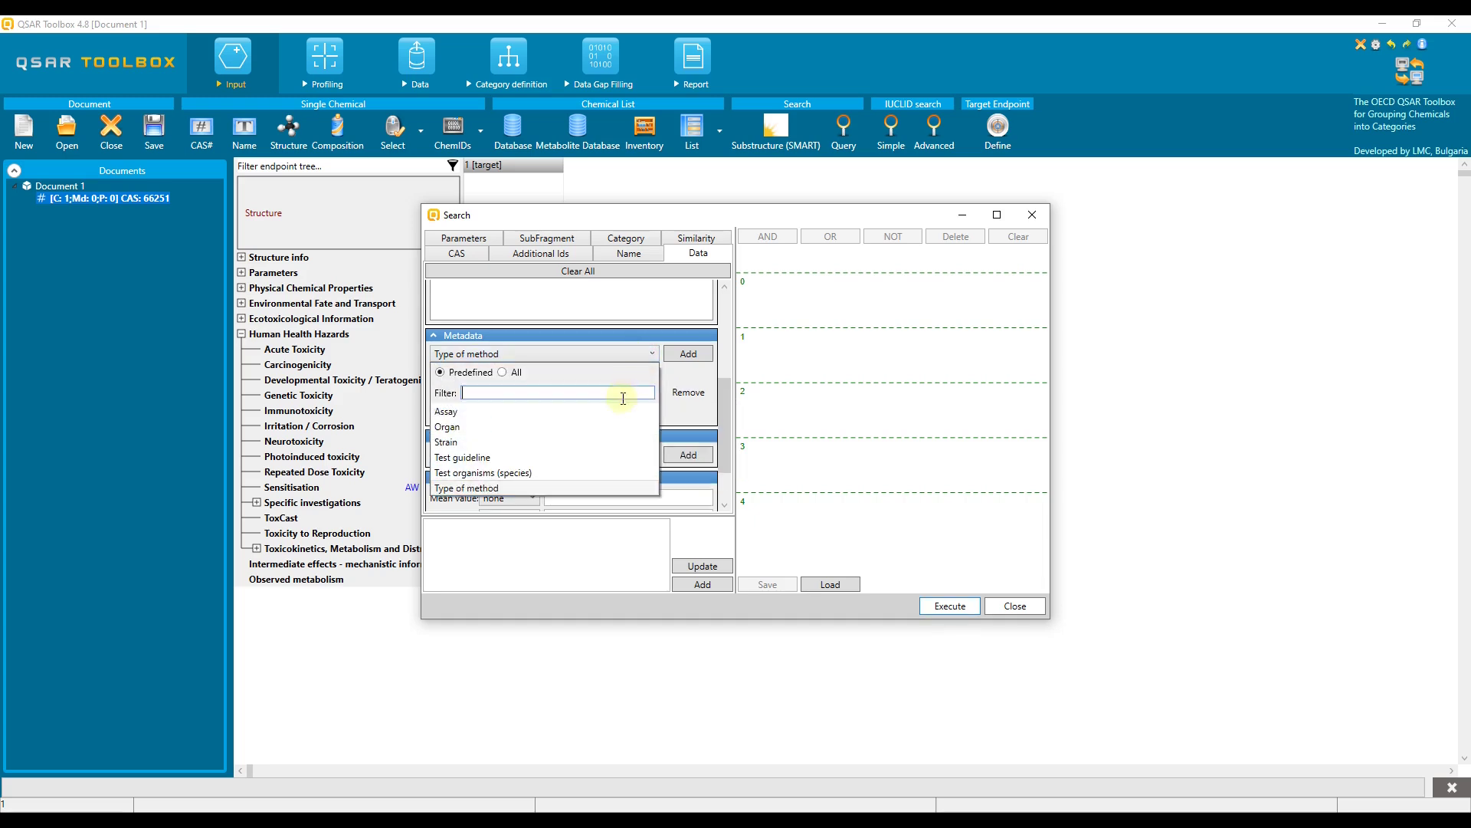
pyautogui.click(623, 411)
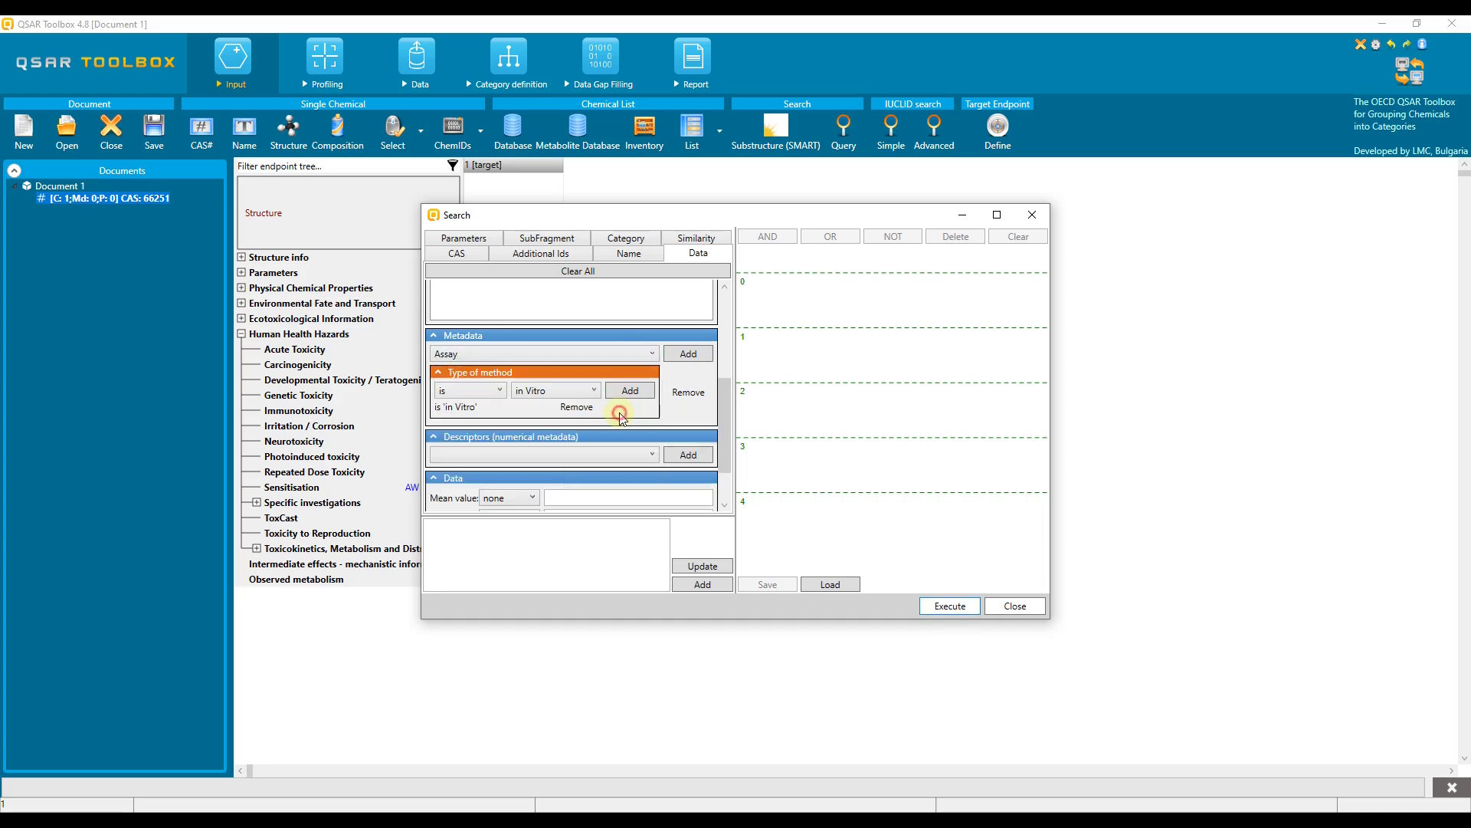
pyautogui.click(688, 355)
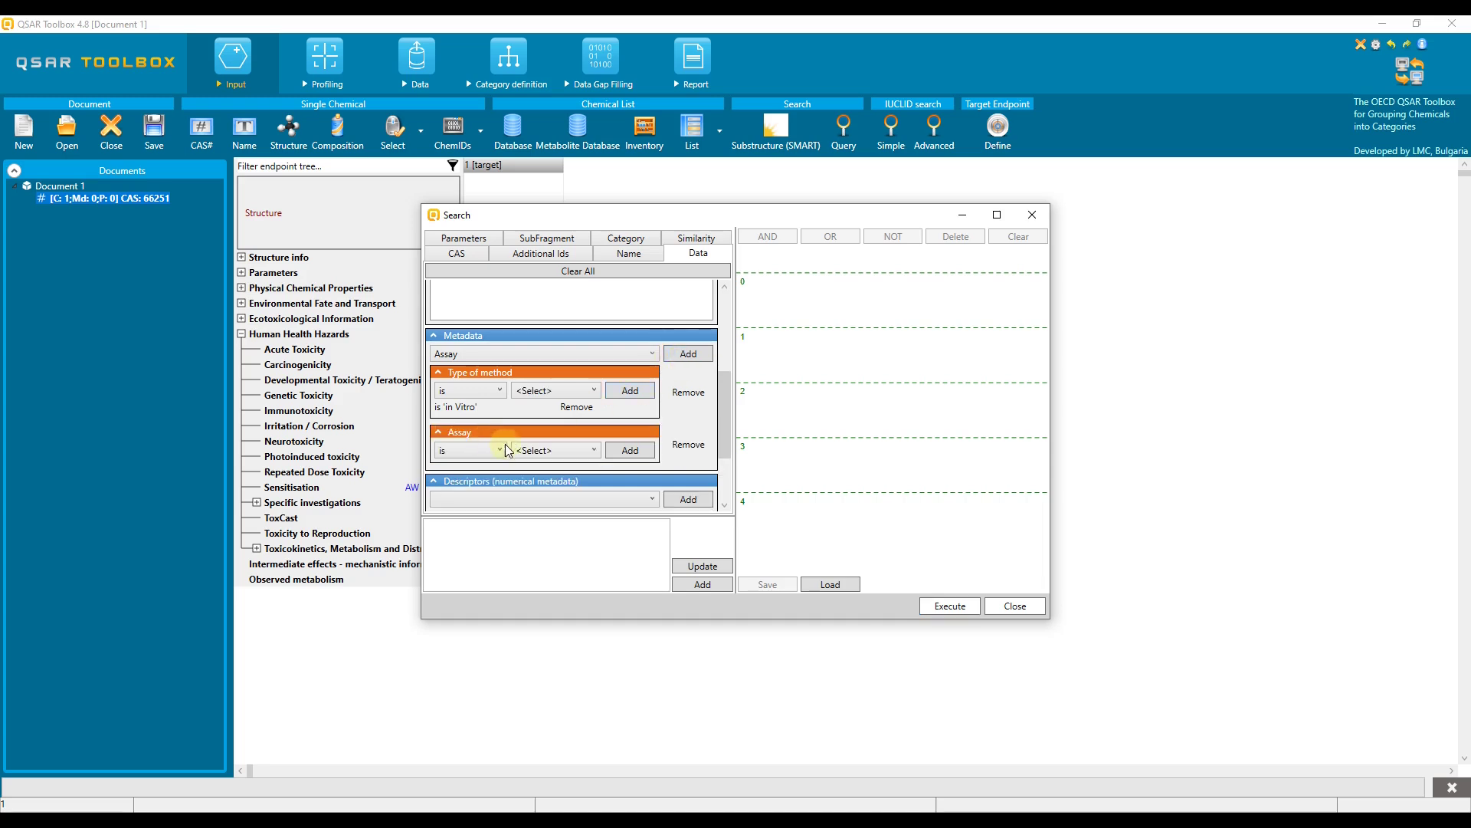
pyautogui.click(580, 451)
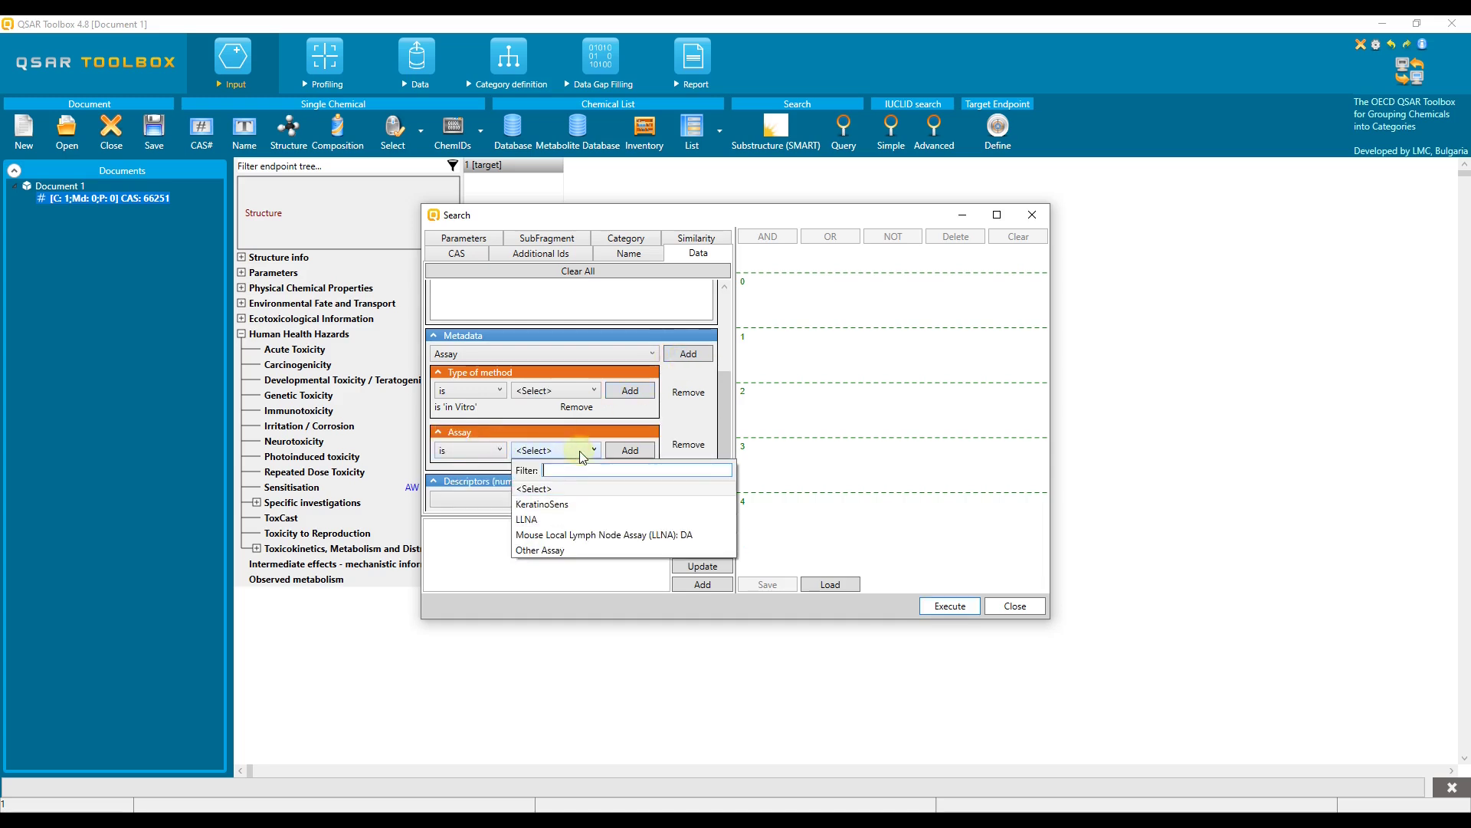
pyautogui.click(571, 504)
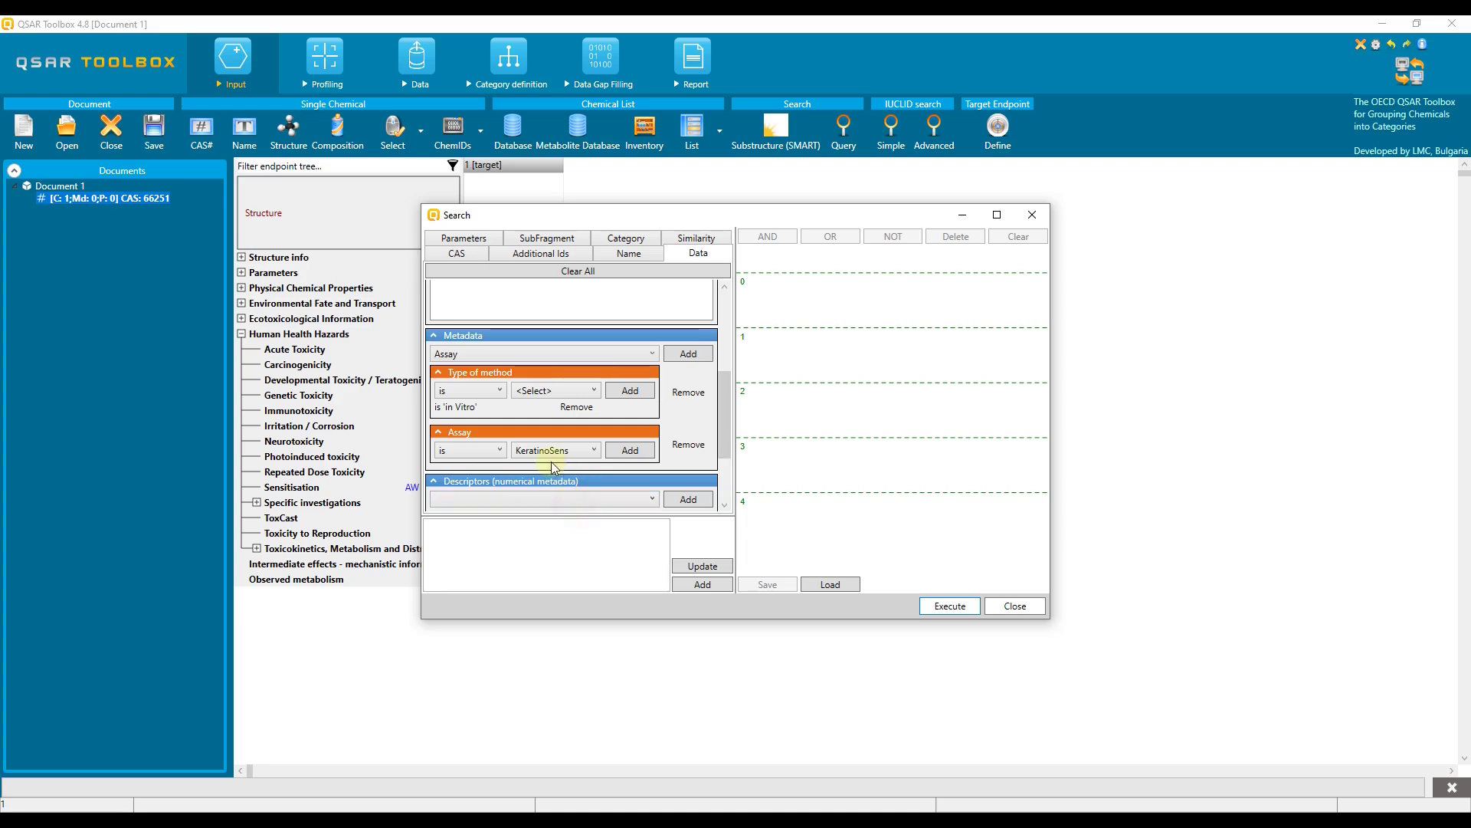
pyautogui.click(630, 452)
pyautogui.moveTo(729, 435); pyautogui.dragTo(727, 477)
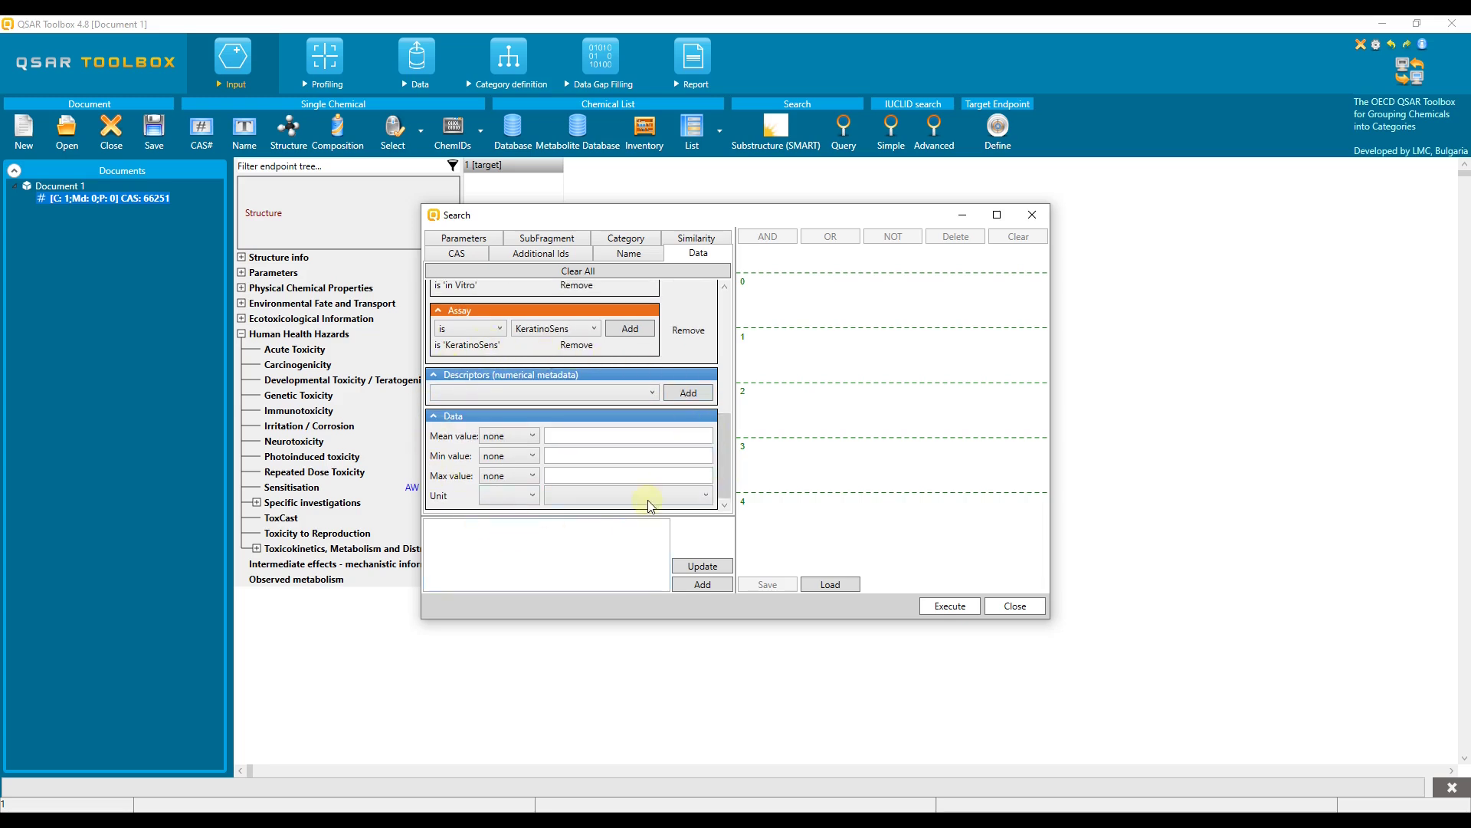
pyautogui.click(702, 585)
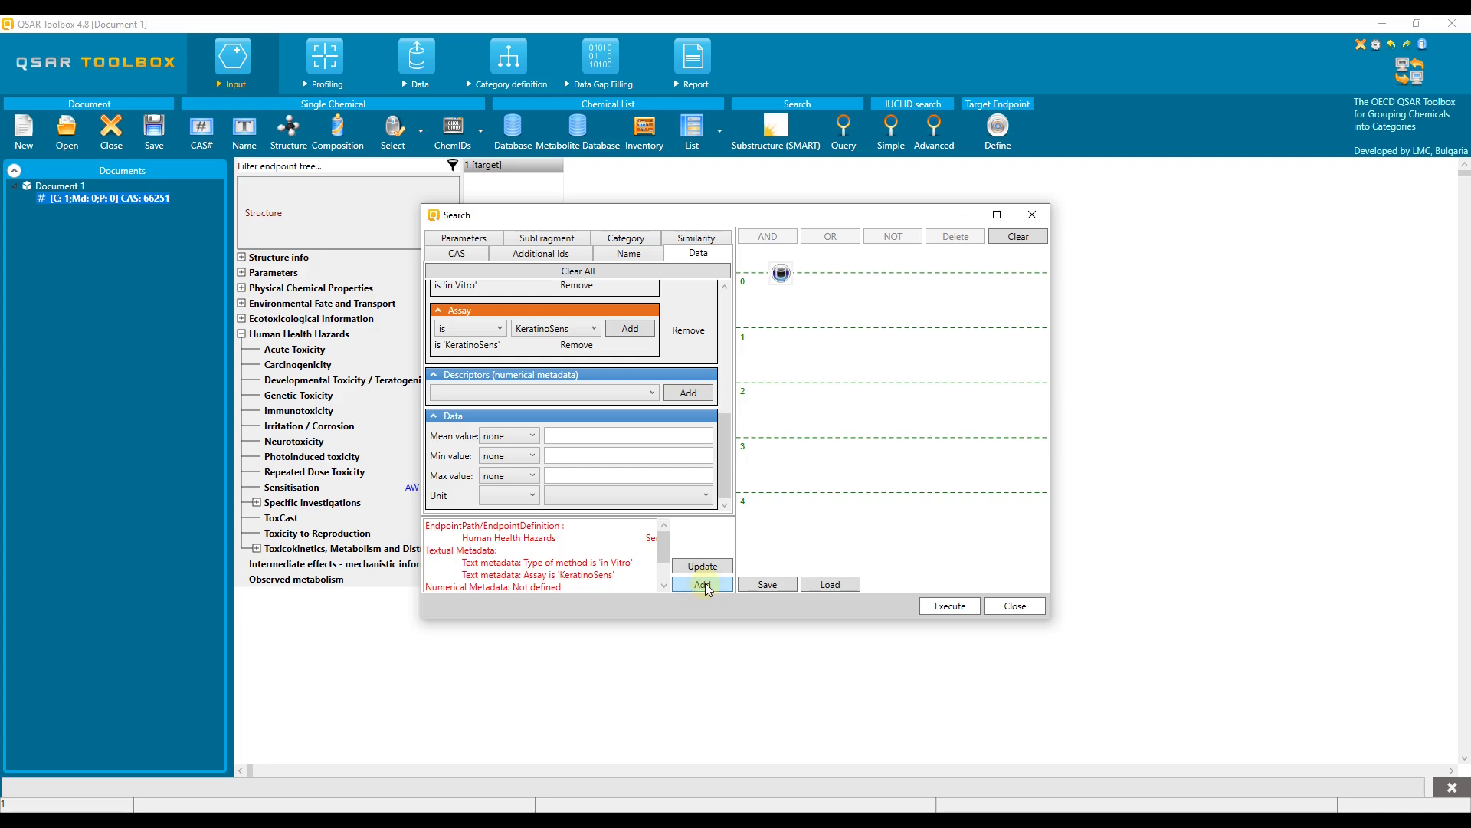
# Step: Starting from the existing query, replace the 'in Vitro' condition of the Type of method criterion with is 'in Vivo'
pyautogui.click(780, 274)
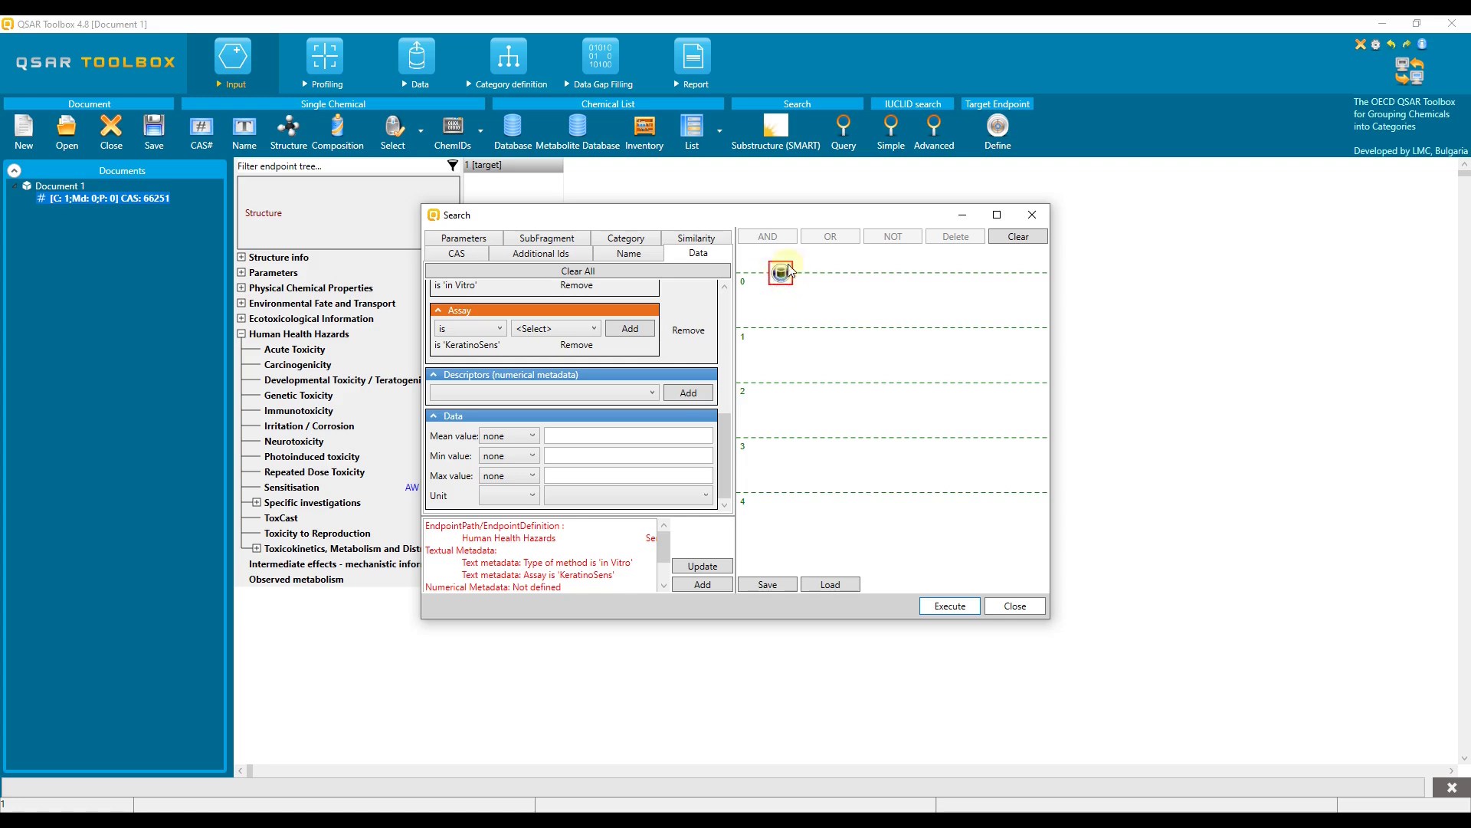
pyautogui.click(725, 430)
pyautogui.moveTo(728, 433); pyautogui.dragTo(727, 383)
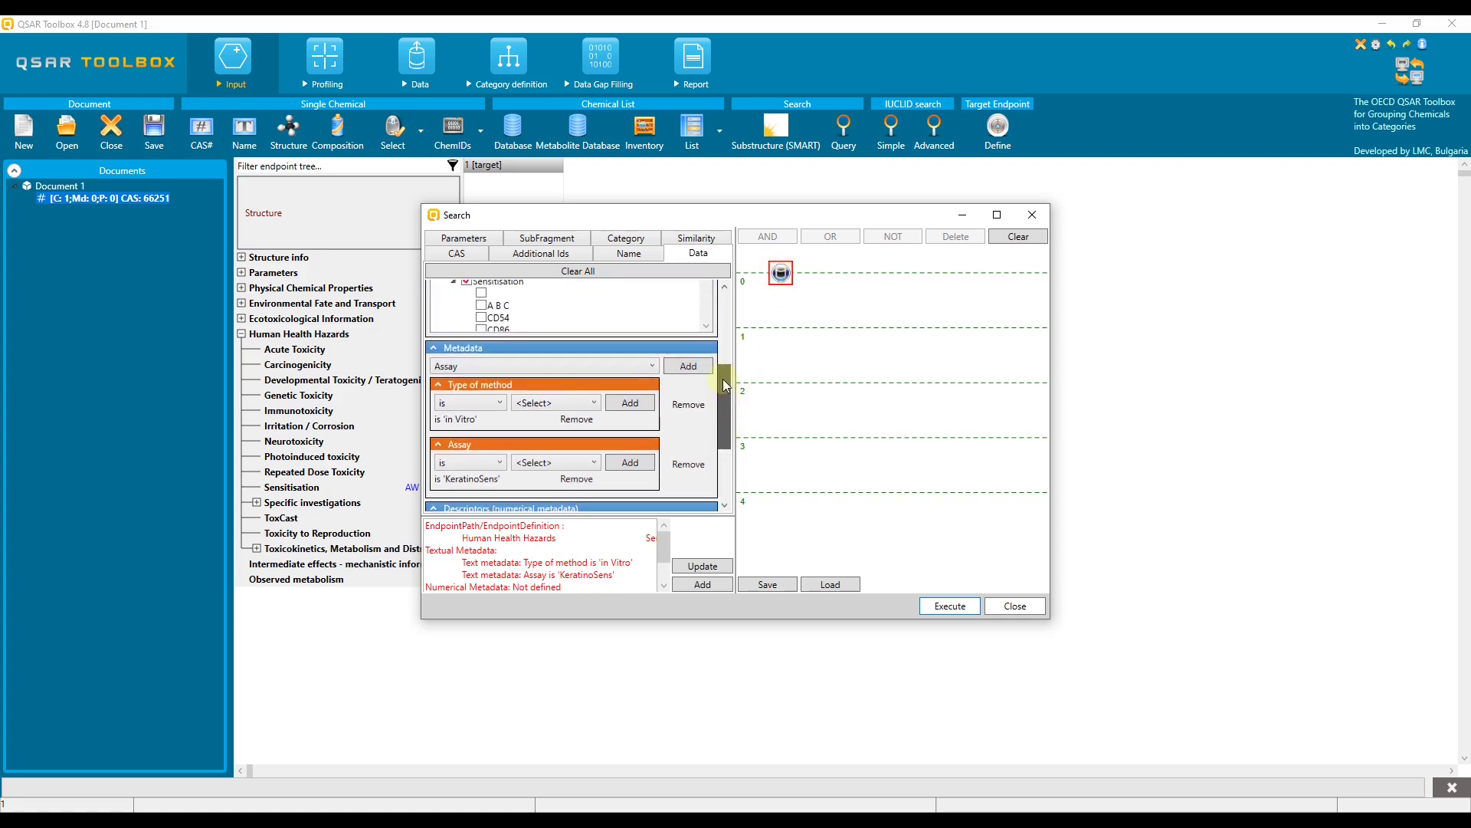
pyautogui.click(577, 420)
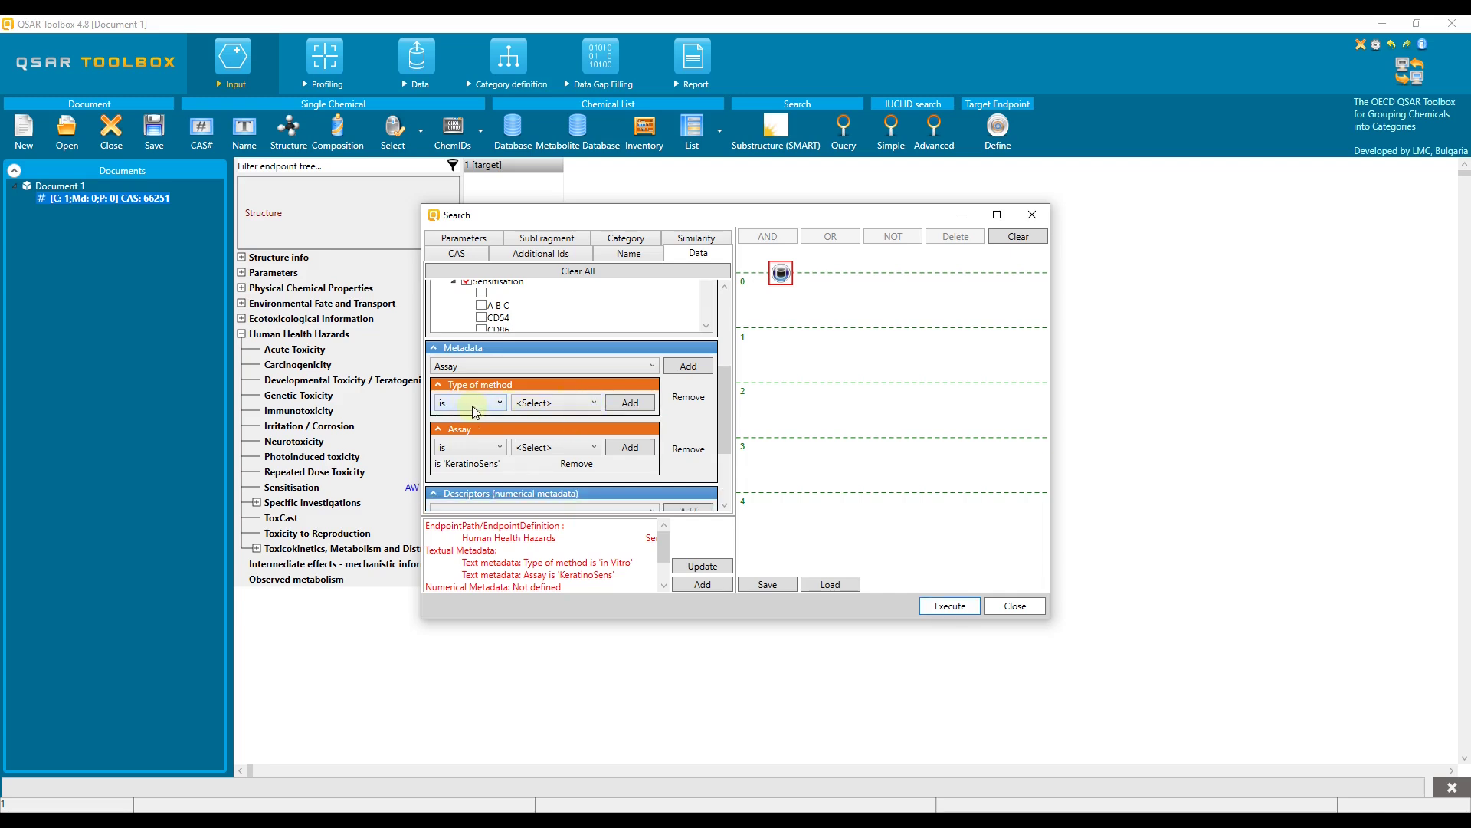
pyautogui.click(601, 411)
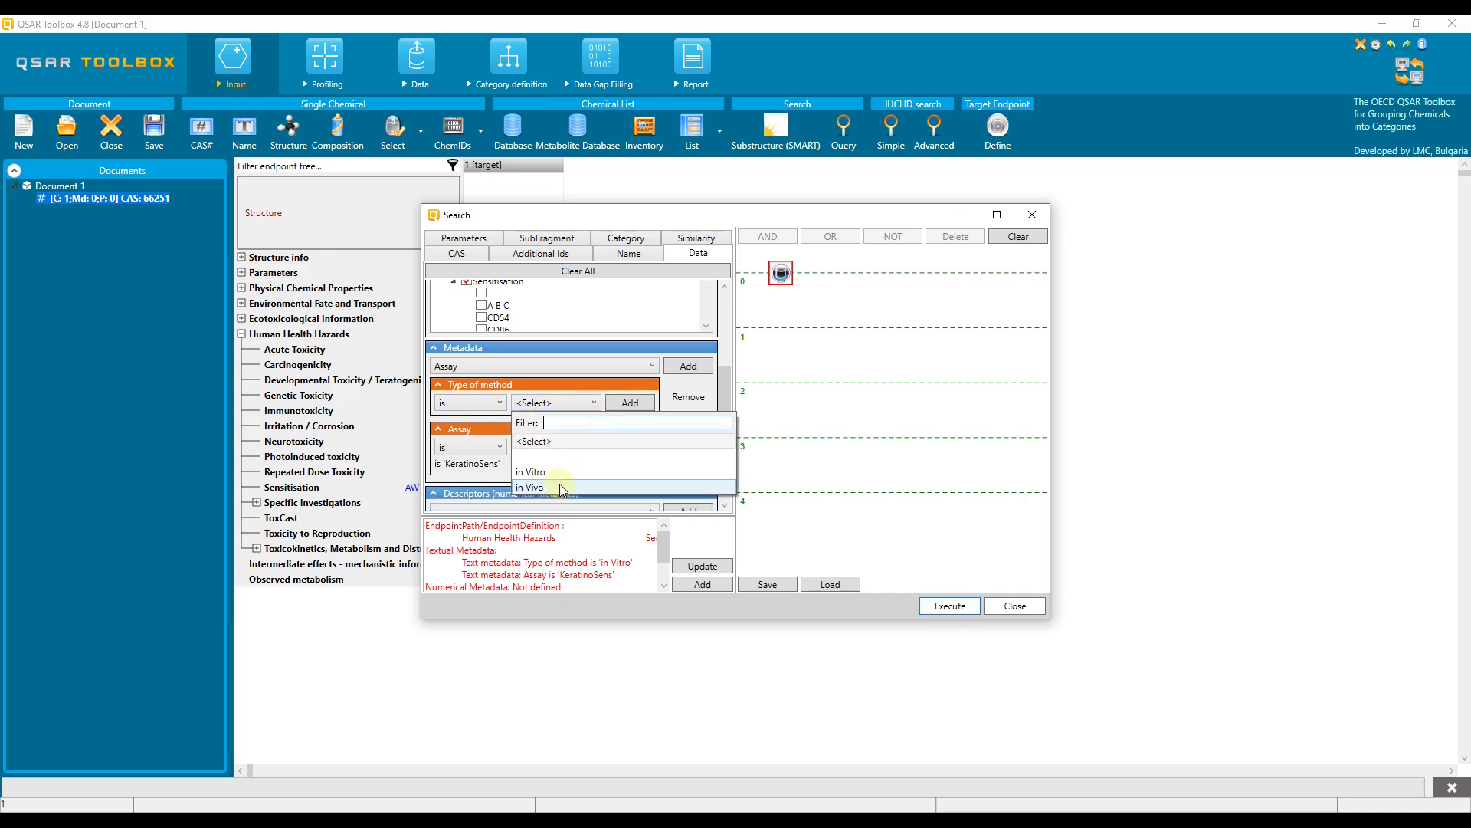
pyautogui.click(577, 467)
pyautogui.click(627, 404)
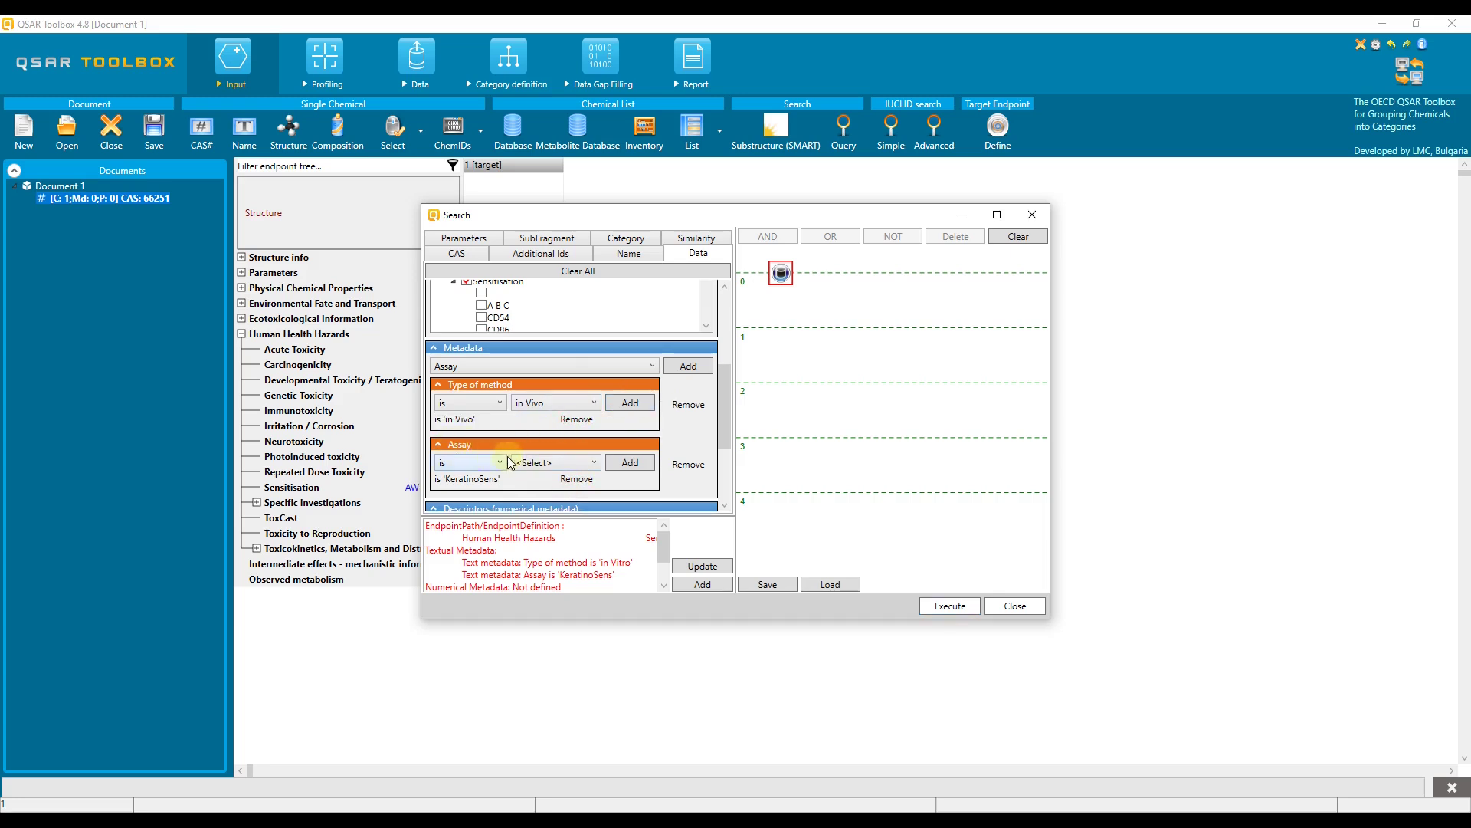
# Step: Replace the KeratinoSens assay condition with is 'LLNA' and add the modified criteria as a second query in the scheme
pyautogui.click(575, 480)
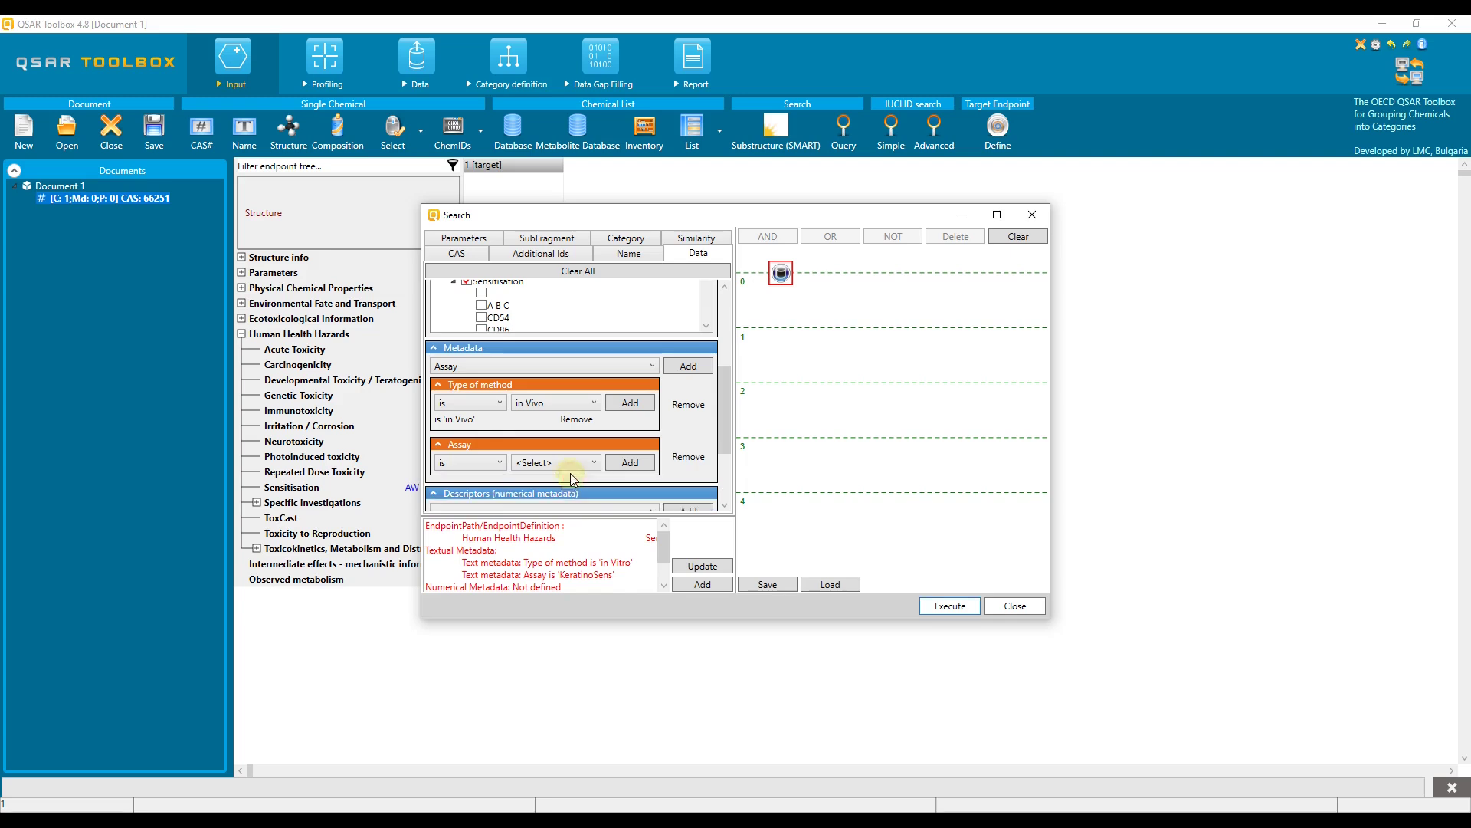
pyautogui.click(565, 463)
pyautogui.click(560, 532)
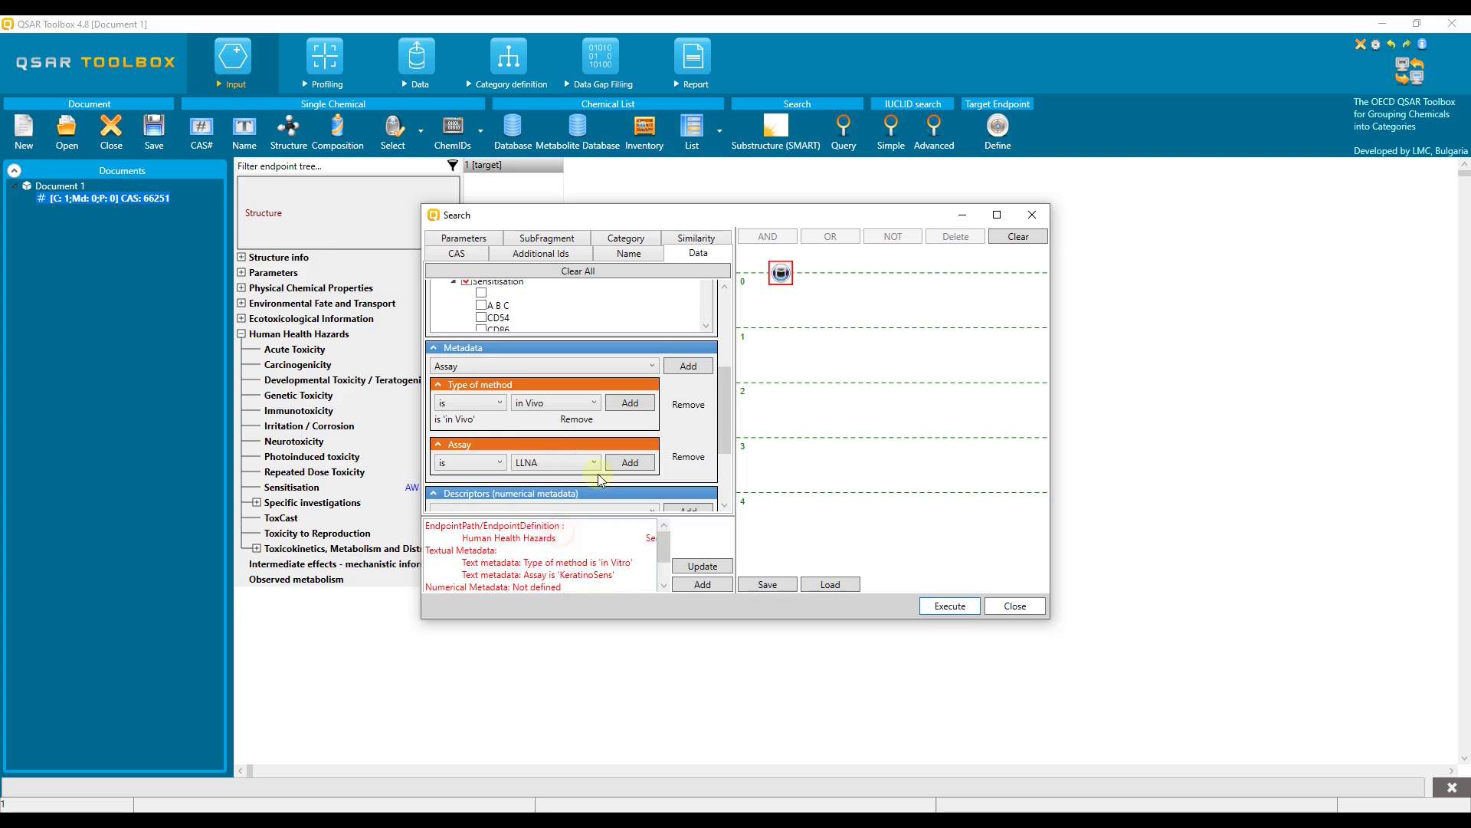
pyautogui.click(622, 465)
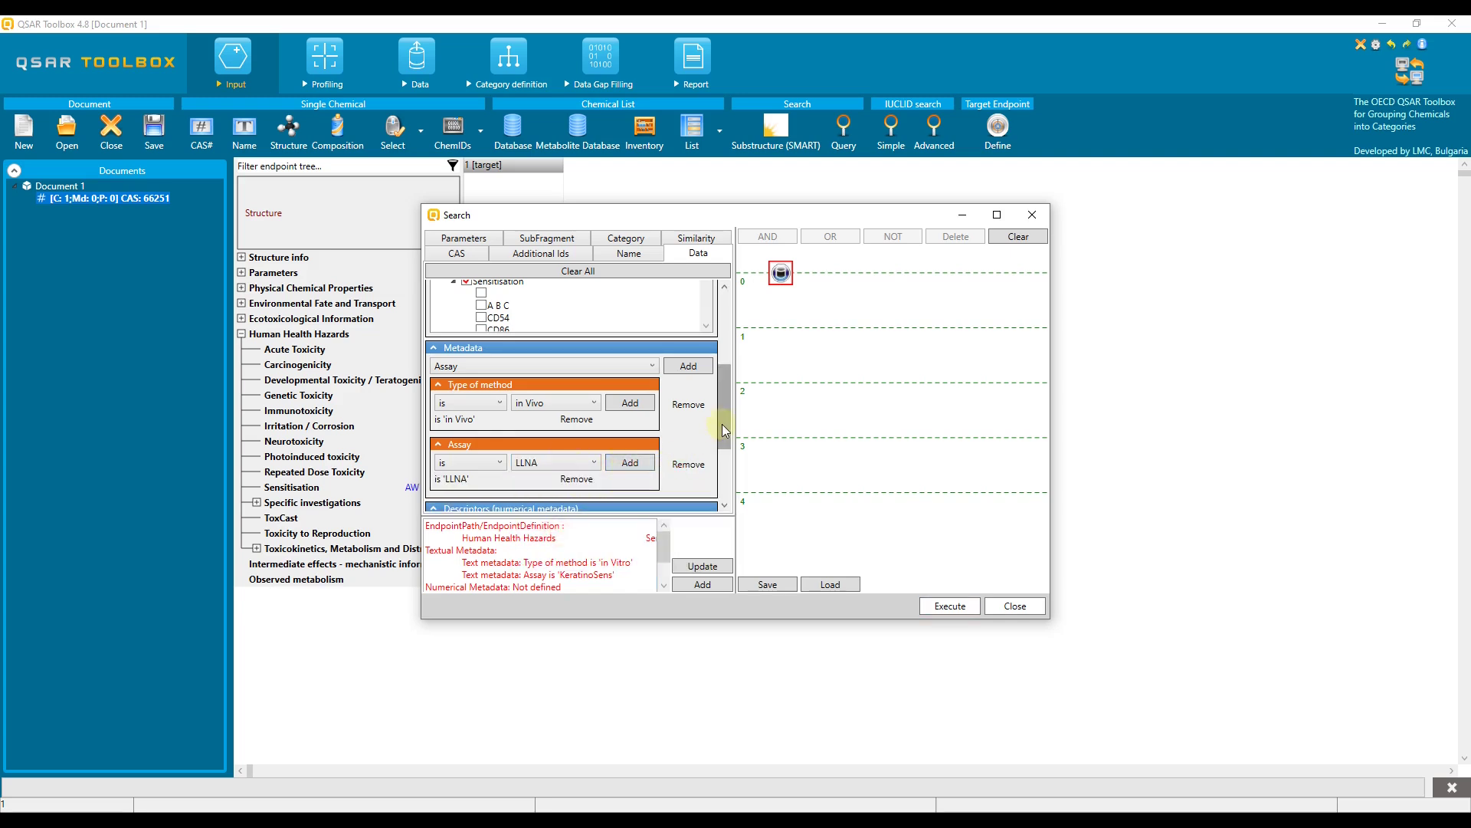
pyautogui.moveTo(724, 417); pyautogui.dragTo(723, 464)
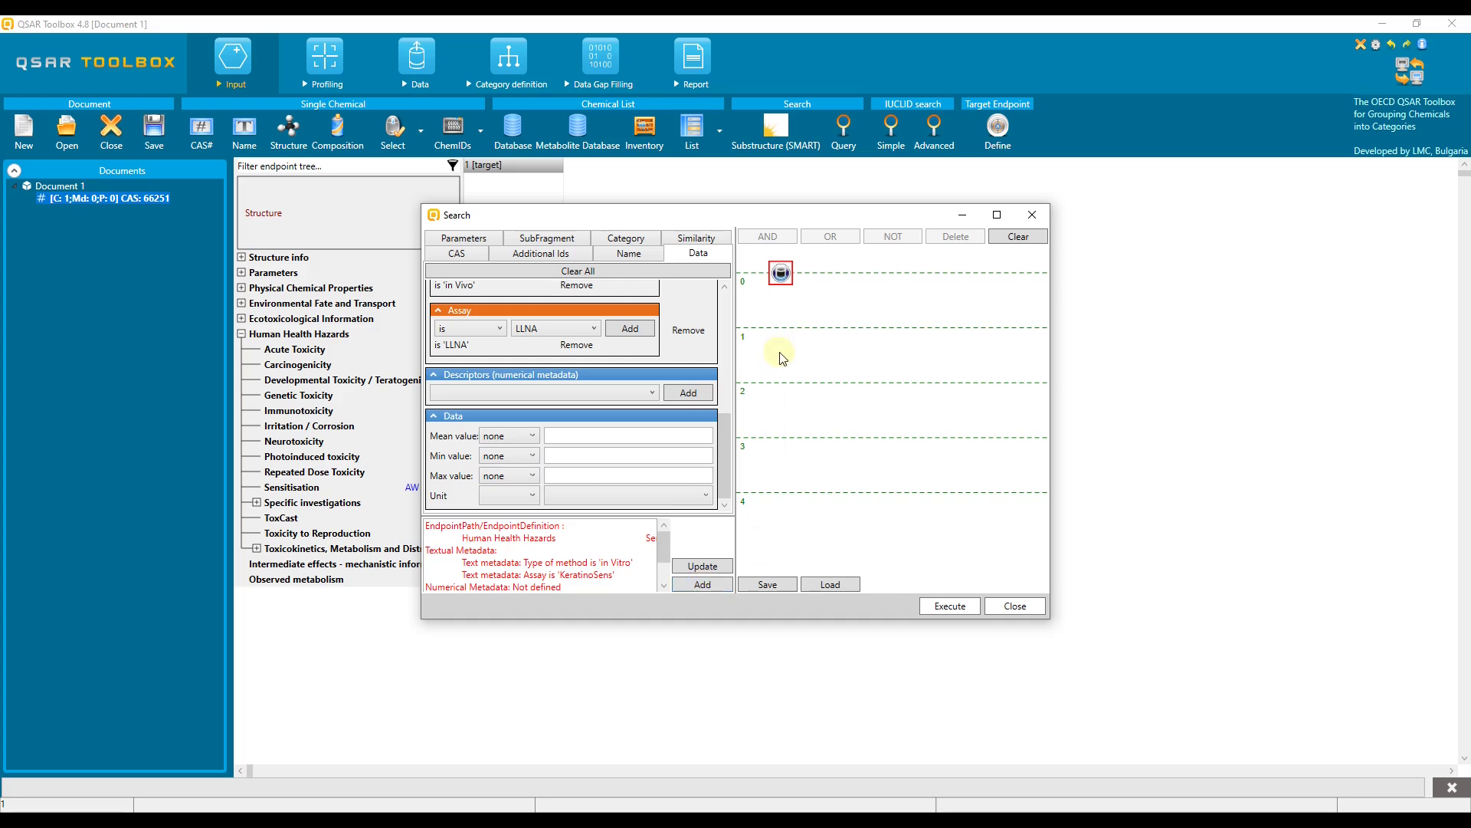
pyautogui.click(702, 586)
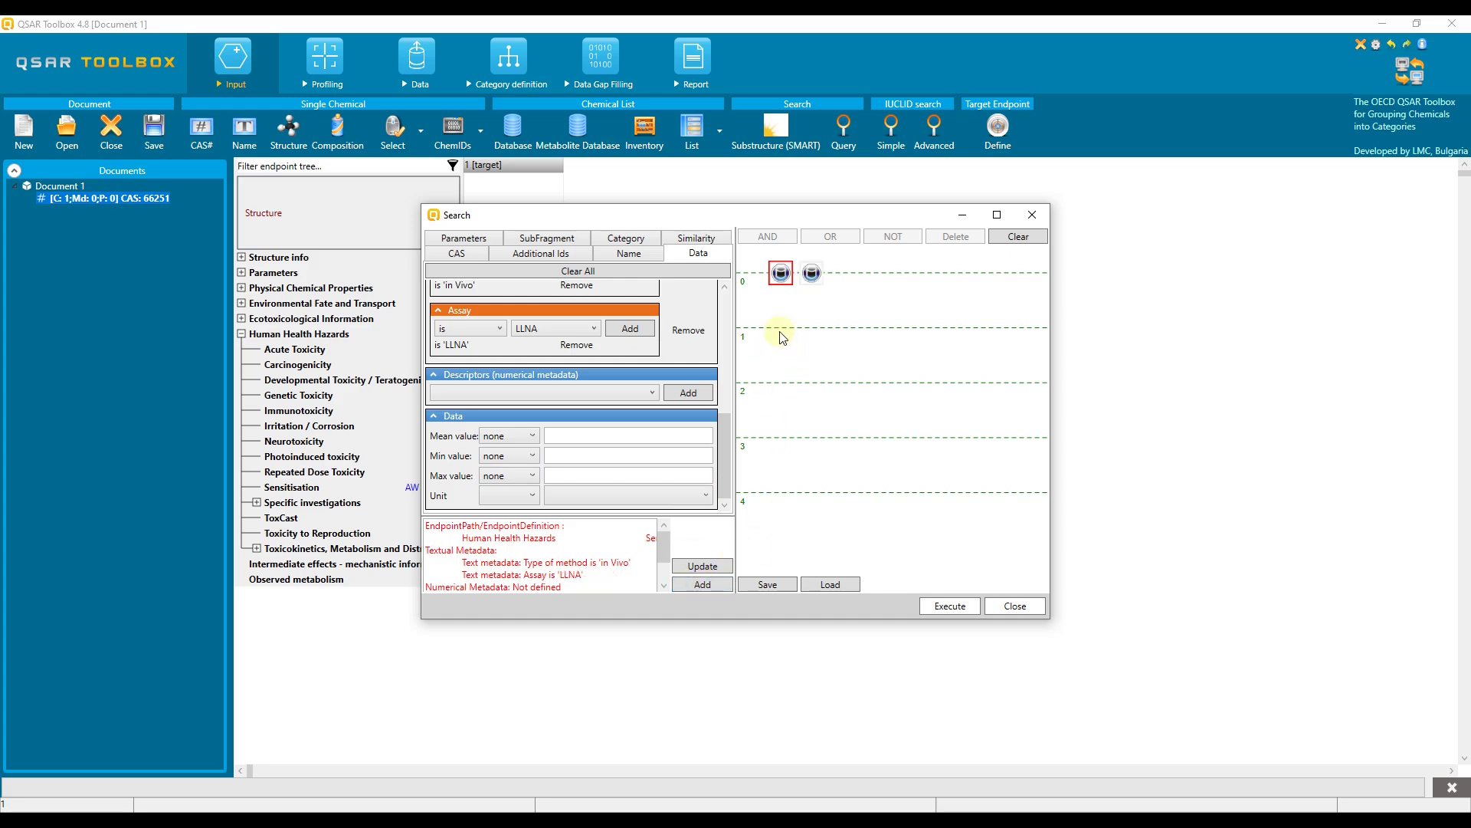
# Step: Combine the KeratinoSens and LLNA queries with a logical AND and execute the search to gather the matching chemicals' data
pyautogui.click(812, 274)
pyautogui.keyDown('ctrl'); pyautogui.click(781, 269); pyautogui.keyUp('ctrl')
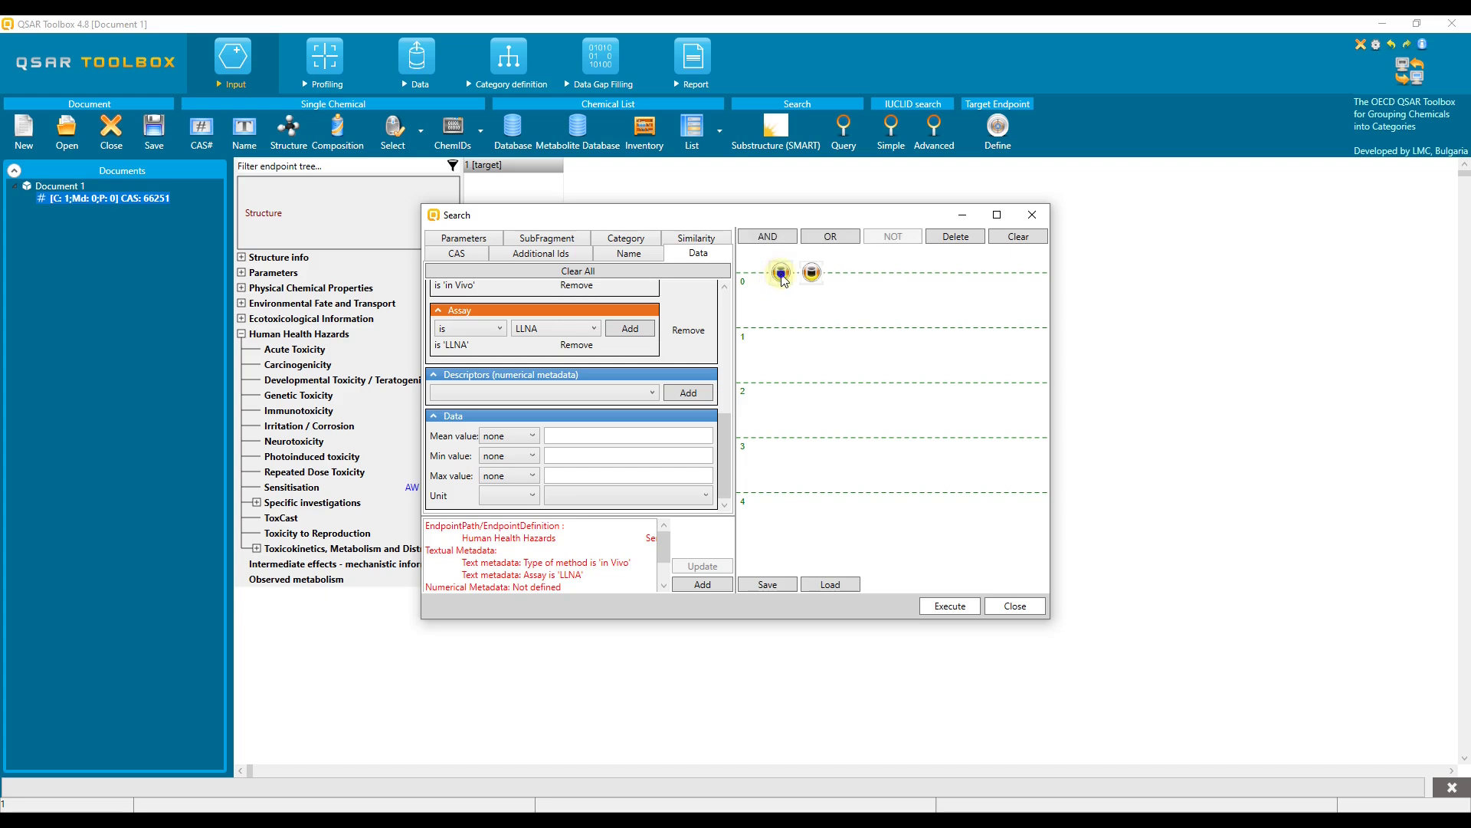
pyautogui.click(768, 236)
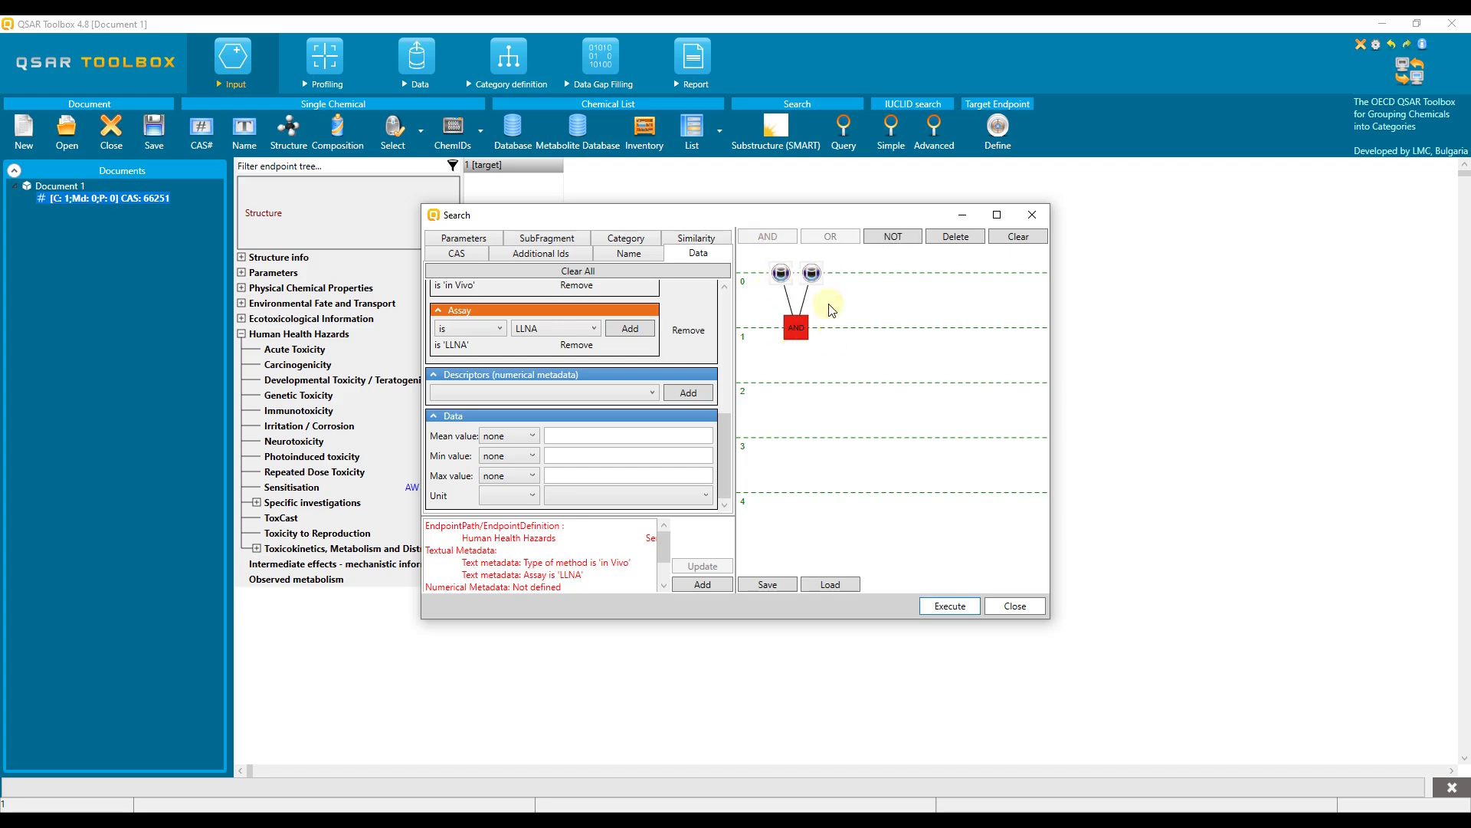
pyautogui.click(951, 606)
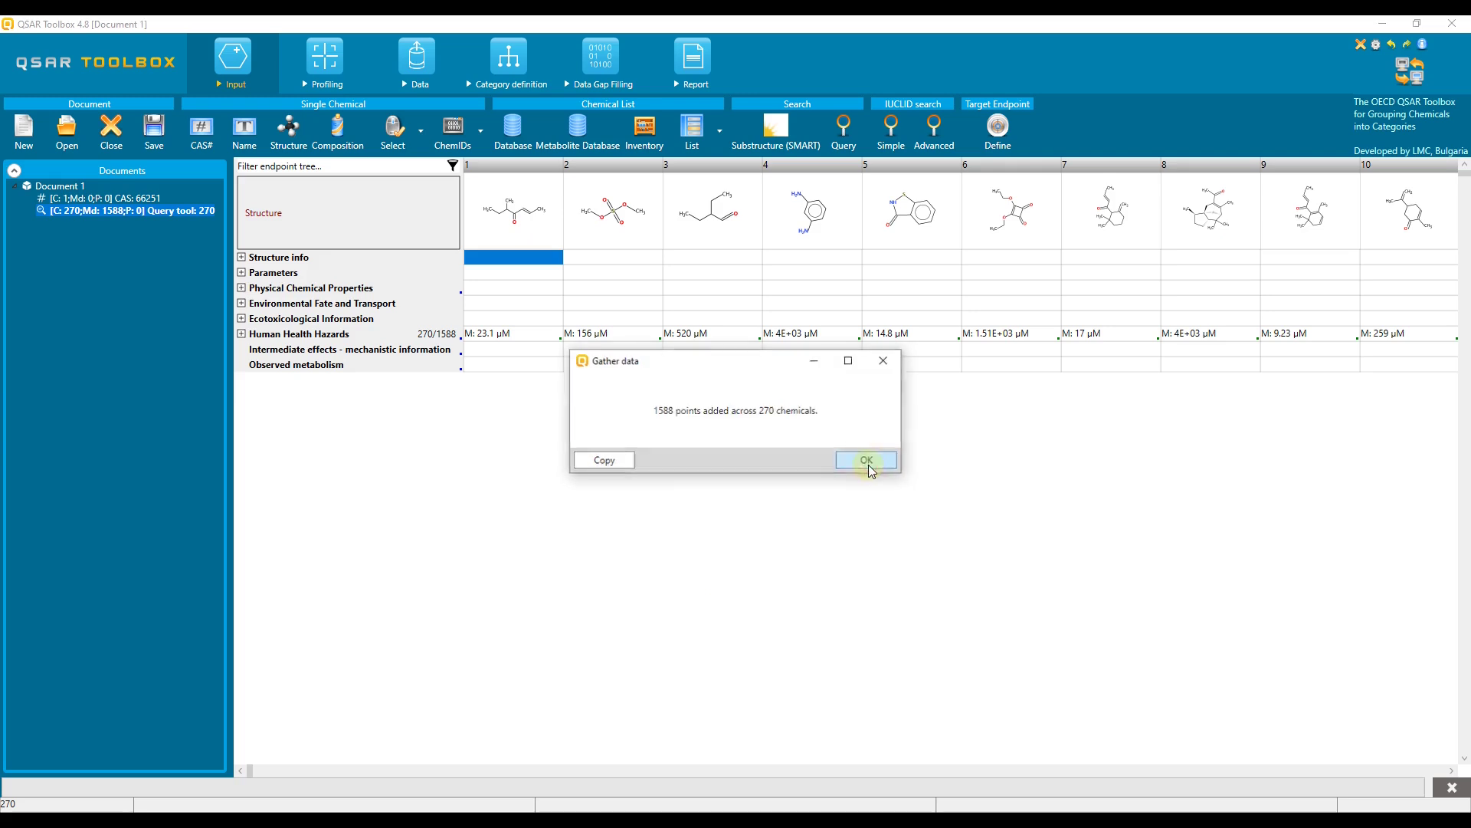
pyautogui.click(865, 460)
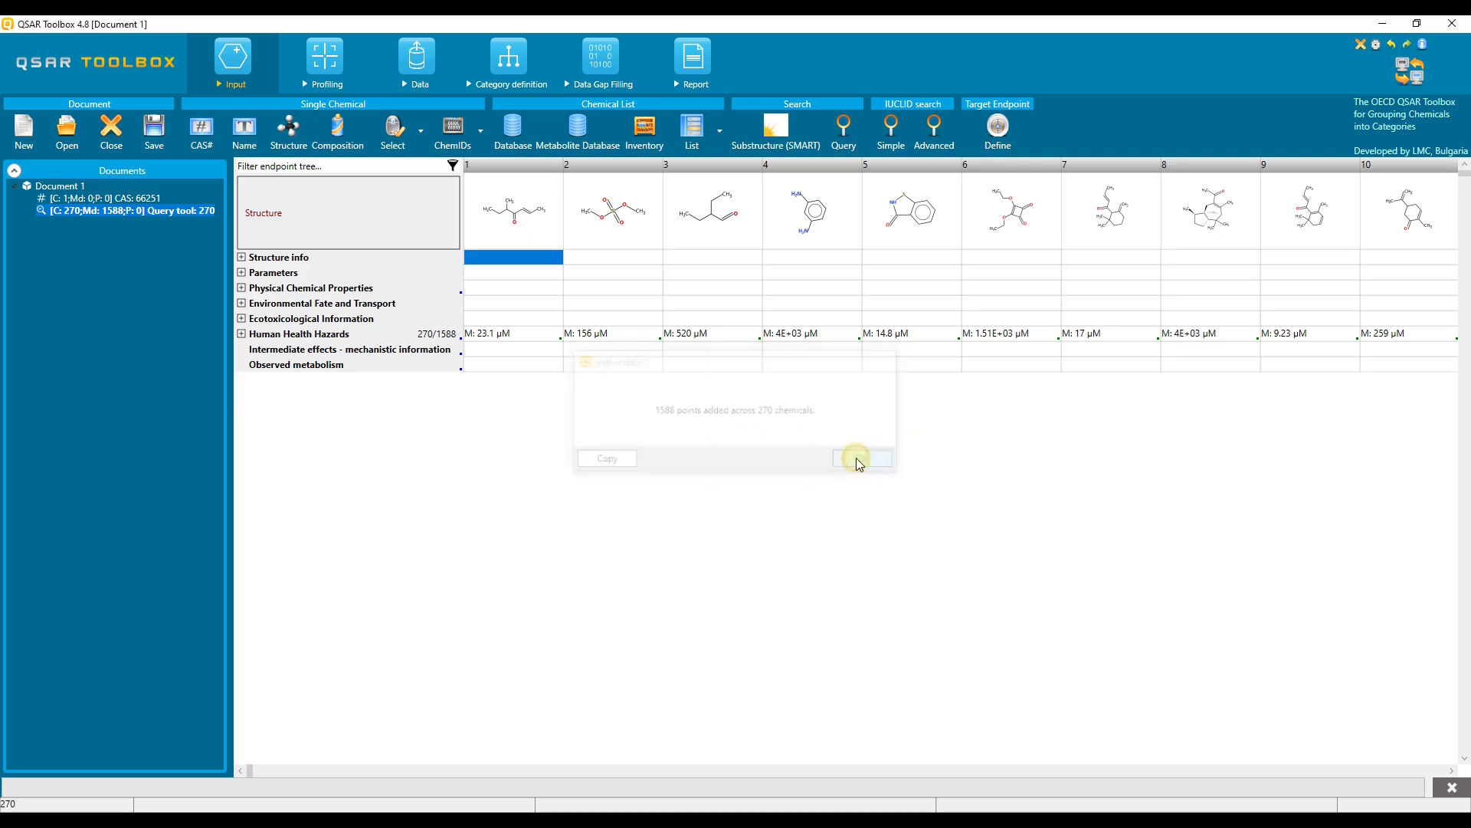
# Step: Expand the Sensitisation branch to the KeratinoSens and LLNA EC3 endpoints and select the first chemical's LLNA EC3 value for data gap filling
pyautogui.click(242, 334)
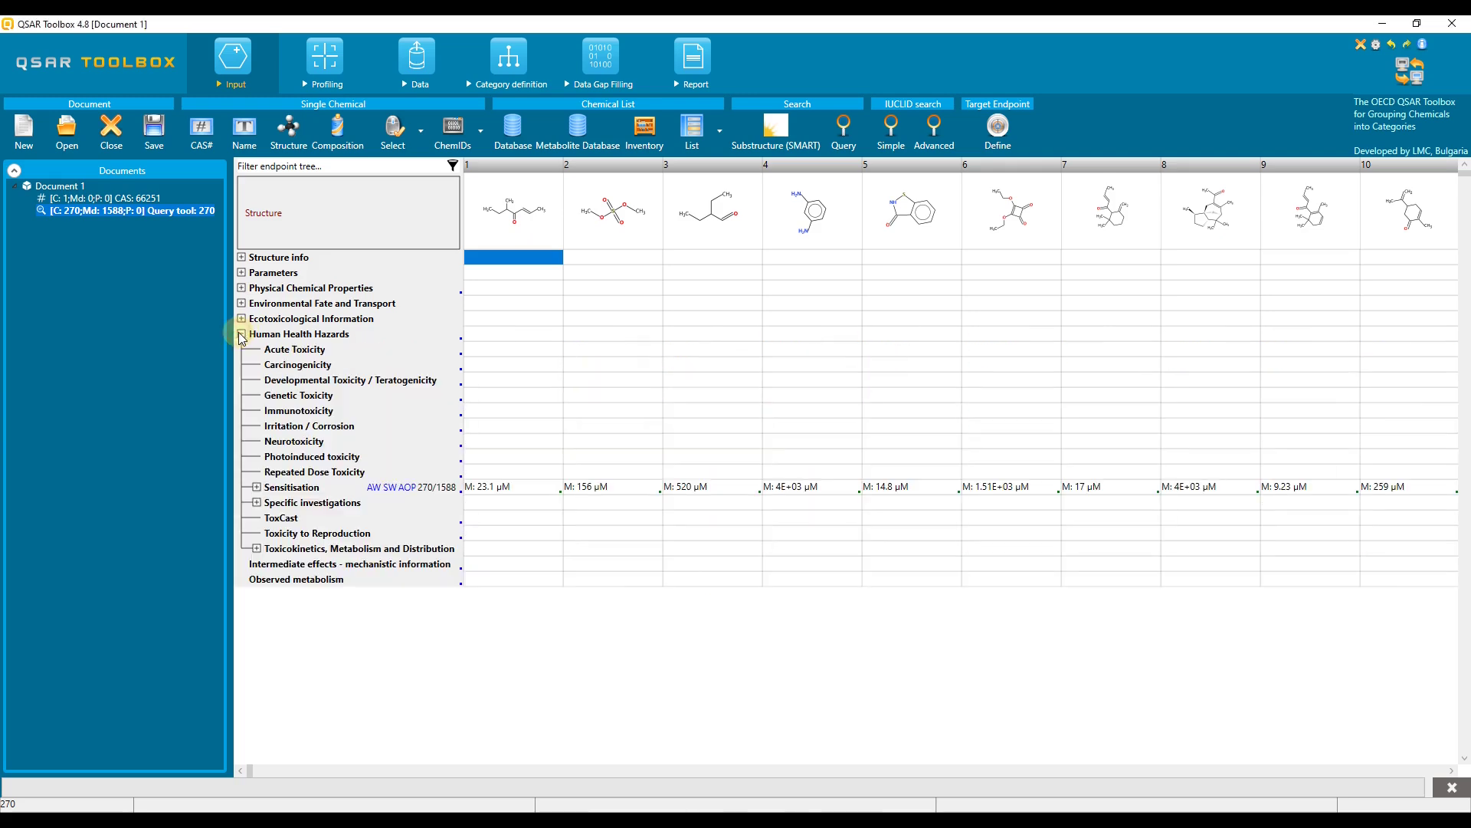
pyautogui.click(495, 488)
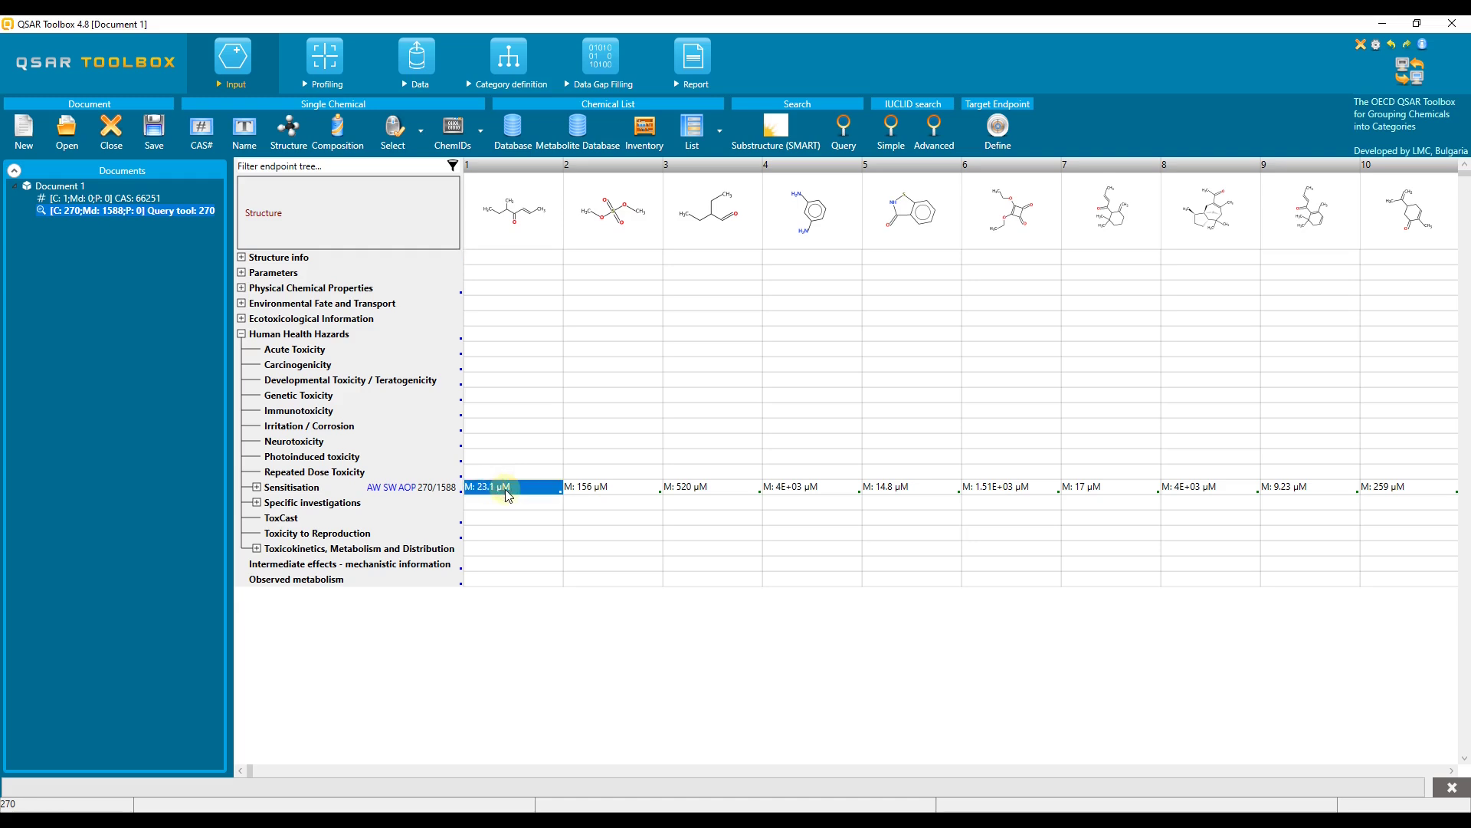
pyautogui.click(601, 60)
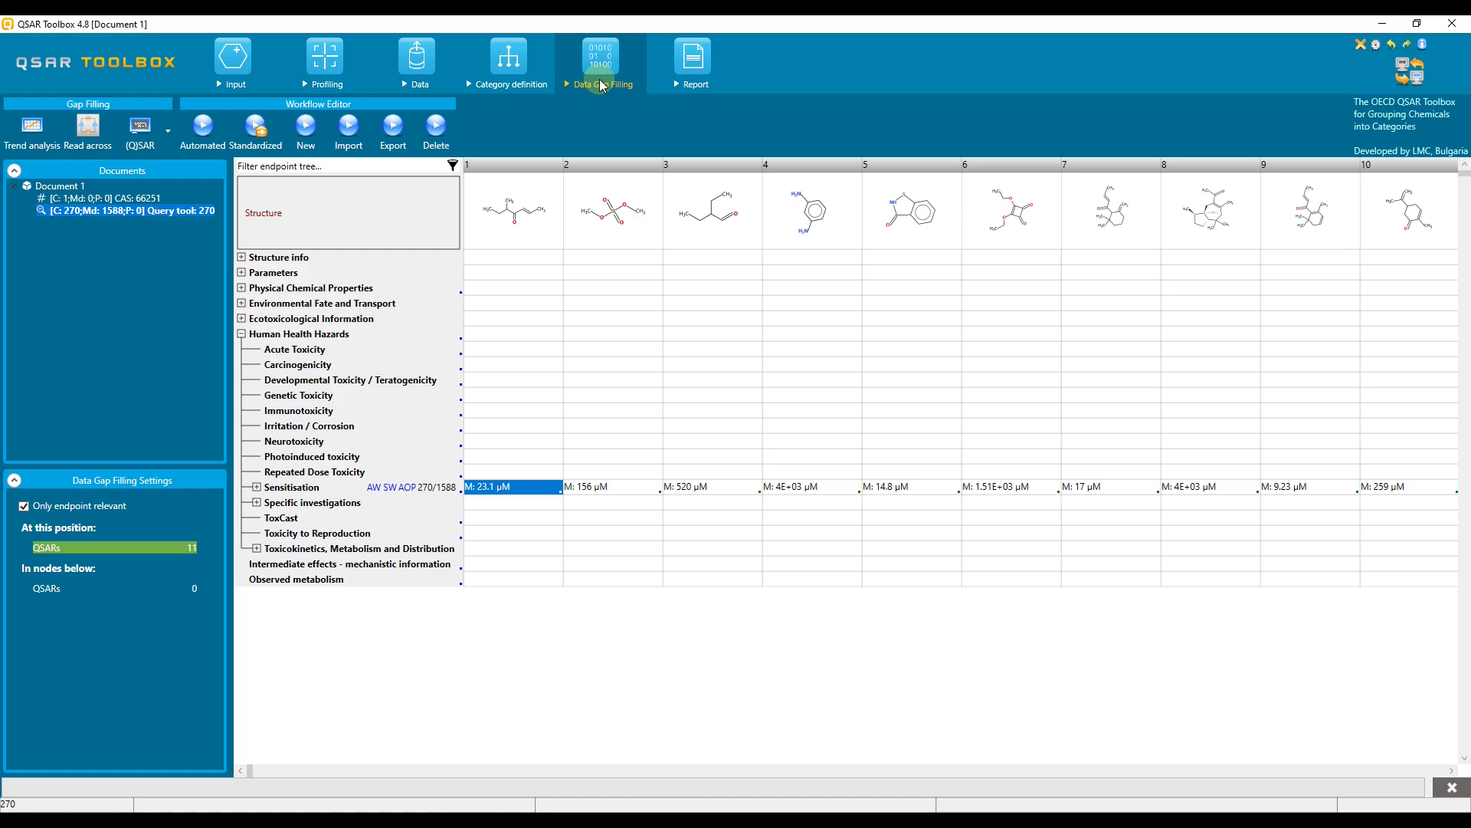
pyautogui.click(257, 487)
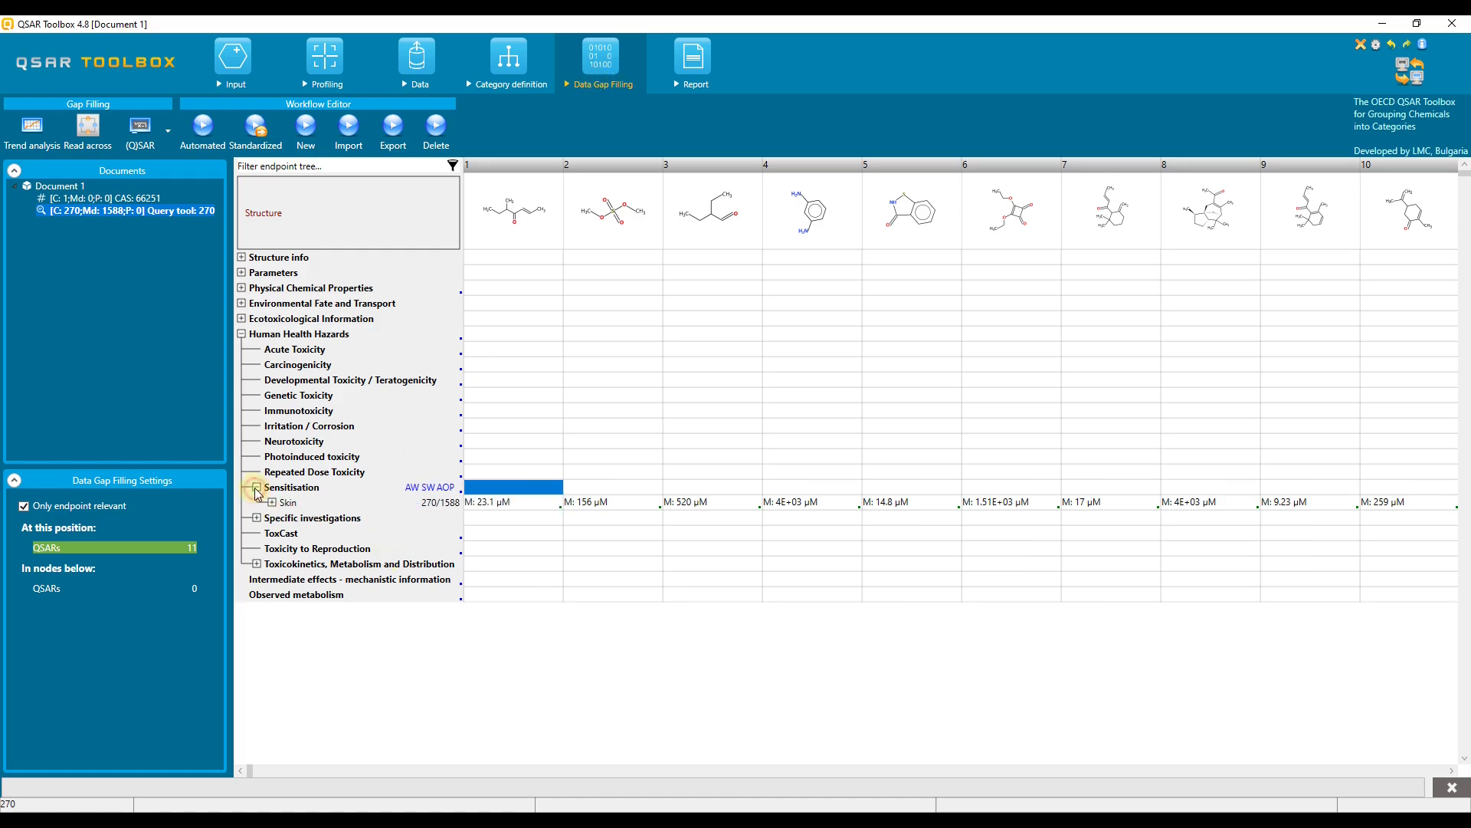
pyautogui.click(273, 502)
pyautogui.click(288, 518)
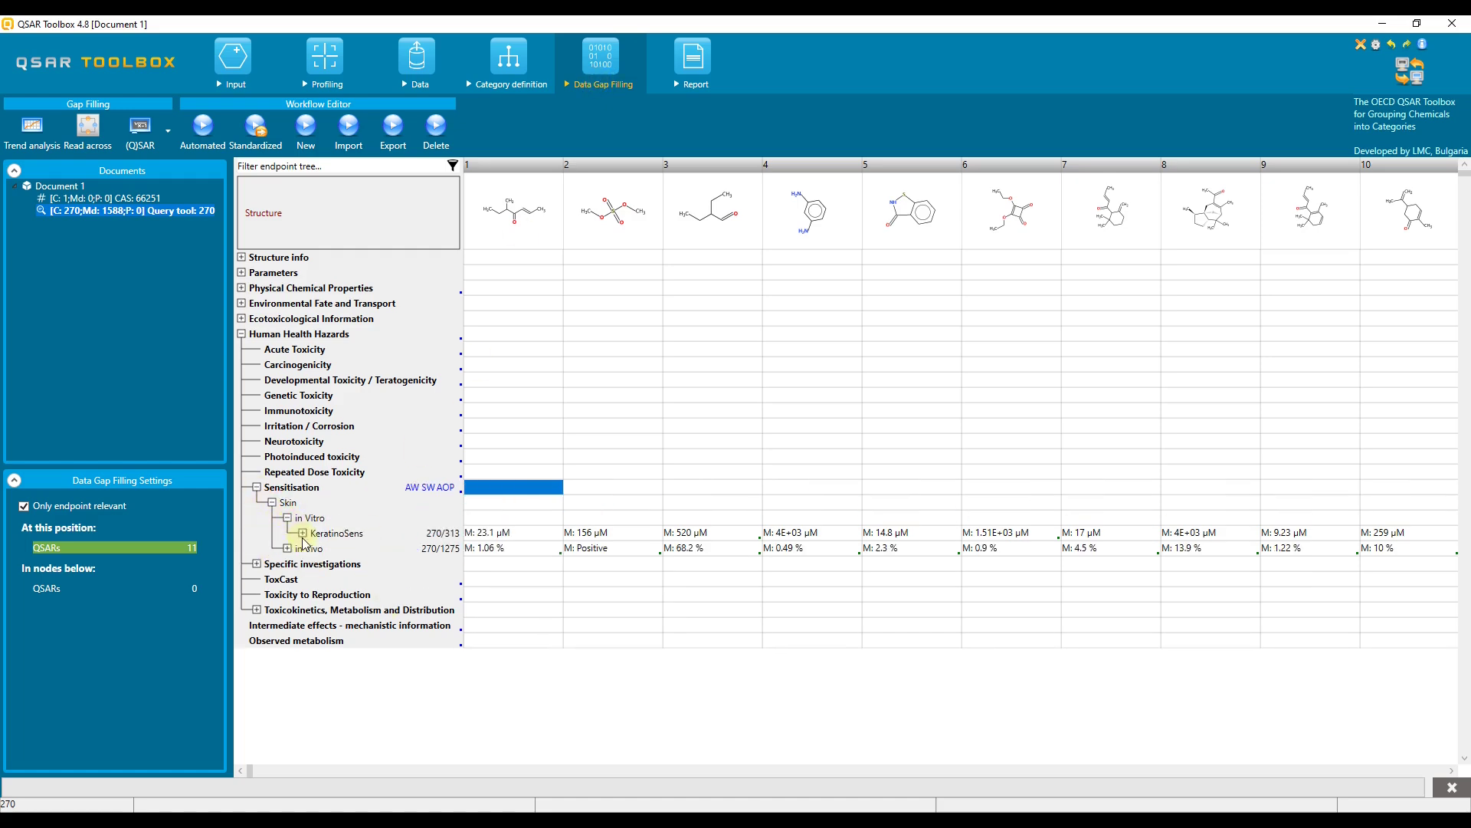
pyautogui.click(287, 548)
pyautogui.click(303, 563)
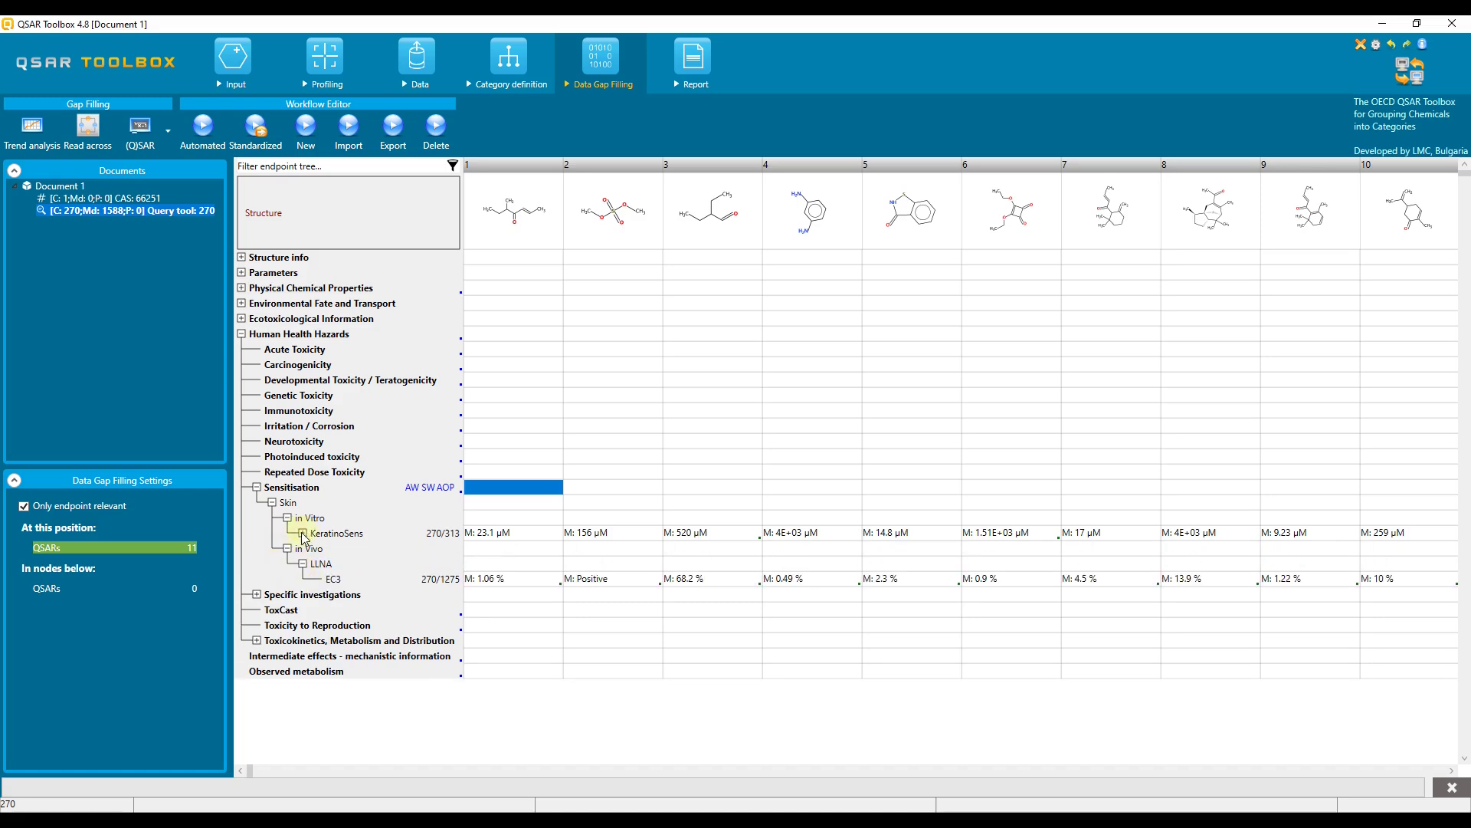
pyautogui.click(303, 533)
pyautogui.click(498, 596)
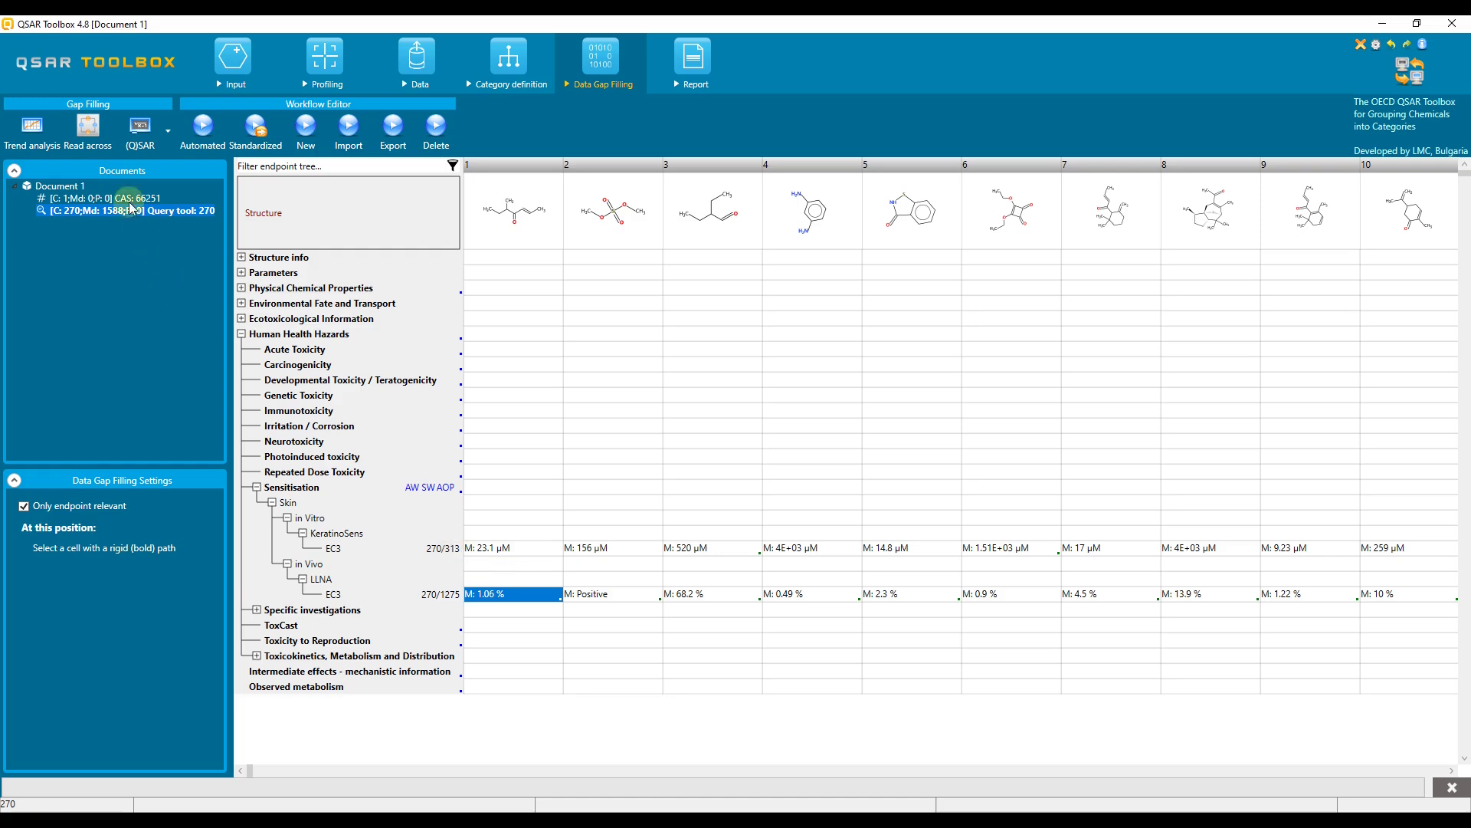
# Step: Start a read-across on the in vivo LLNA EC3 data using the Skin sensitisation I (Oasis) scale
pyautogui.click(85, 129)
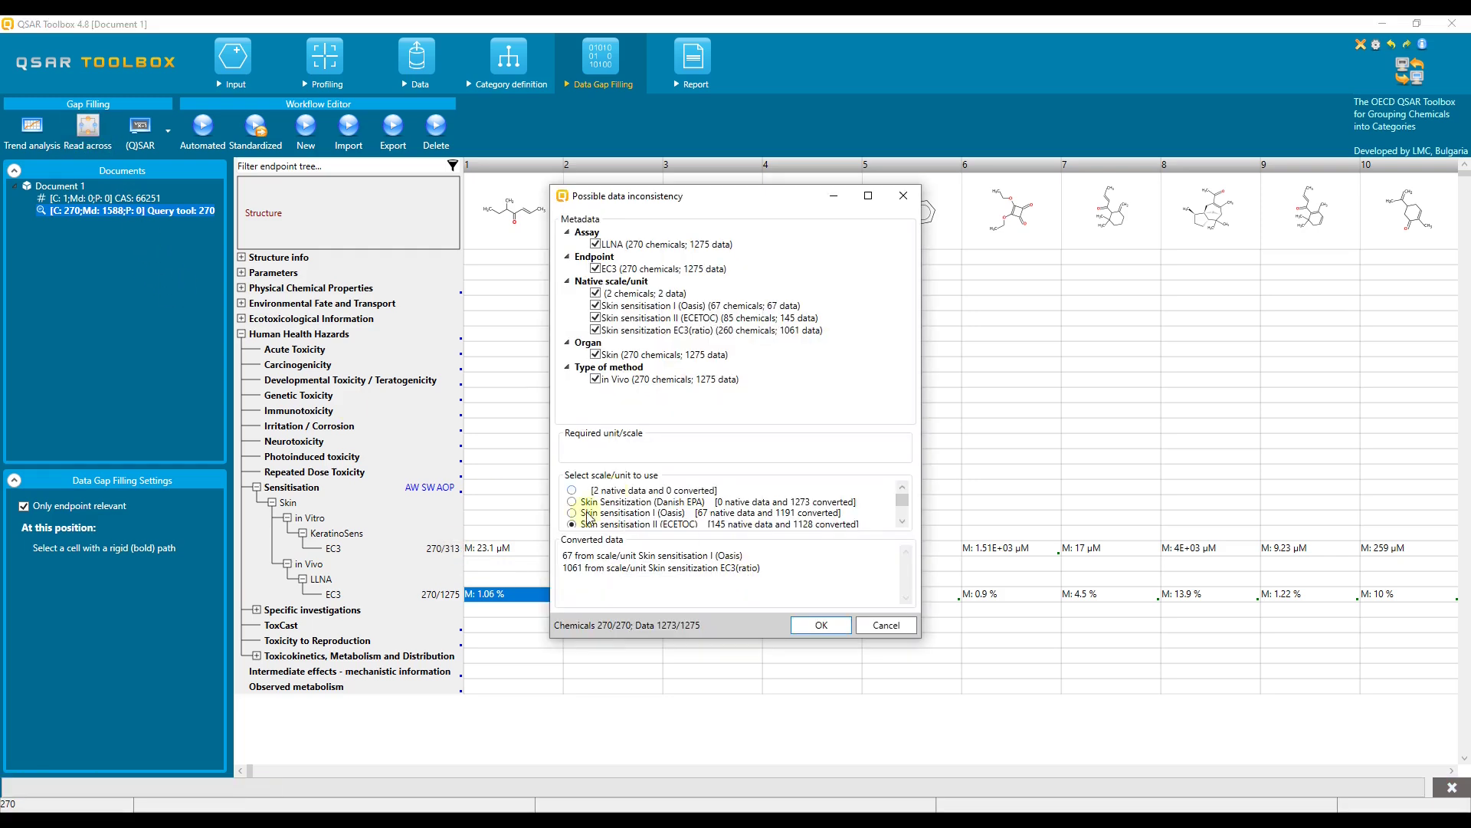
pyautogui.click(572, 512)
pyautogui.click(821, 625)
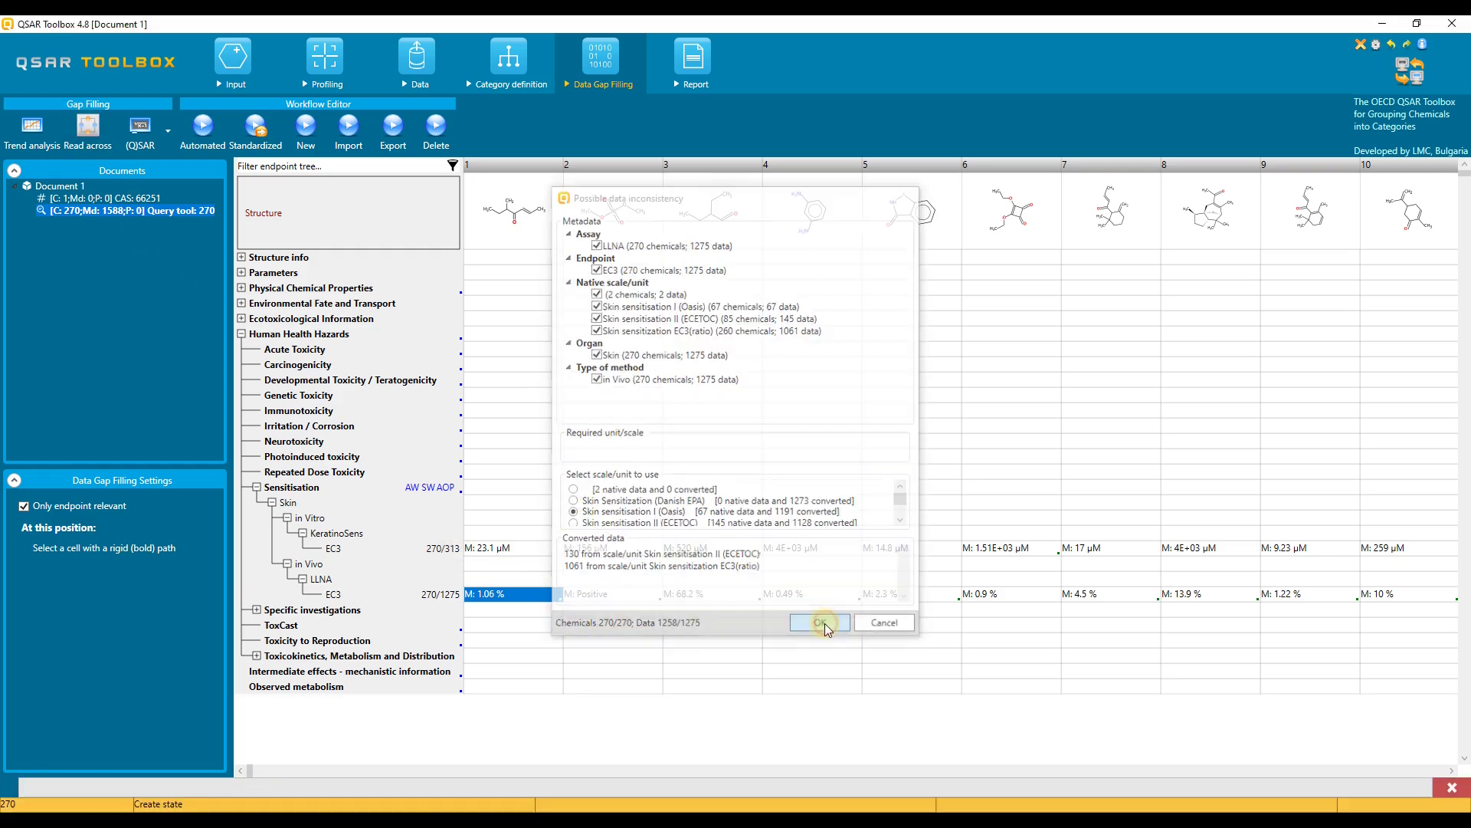
pyautogui.click(869, 460)
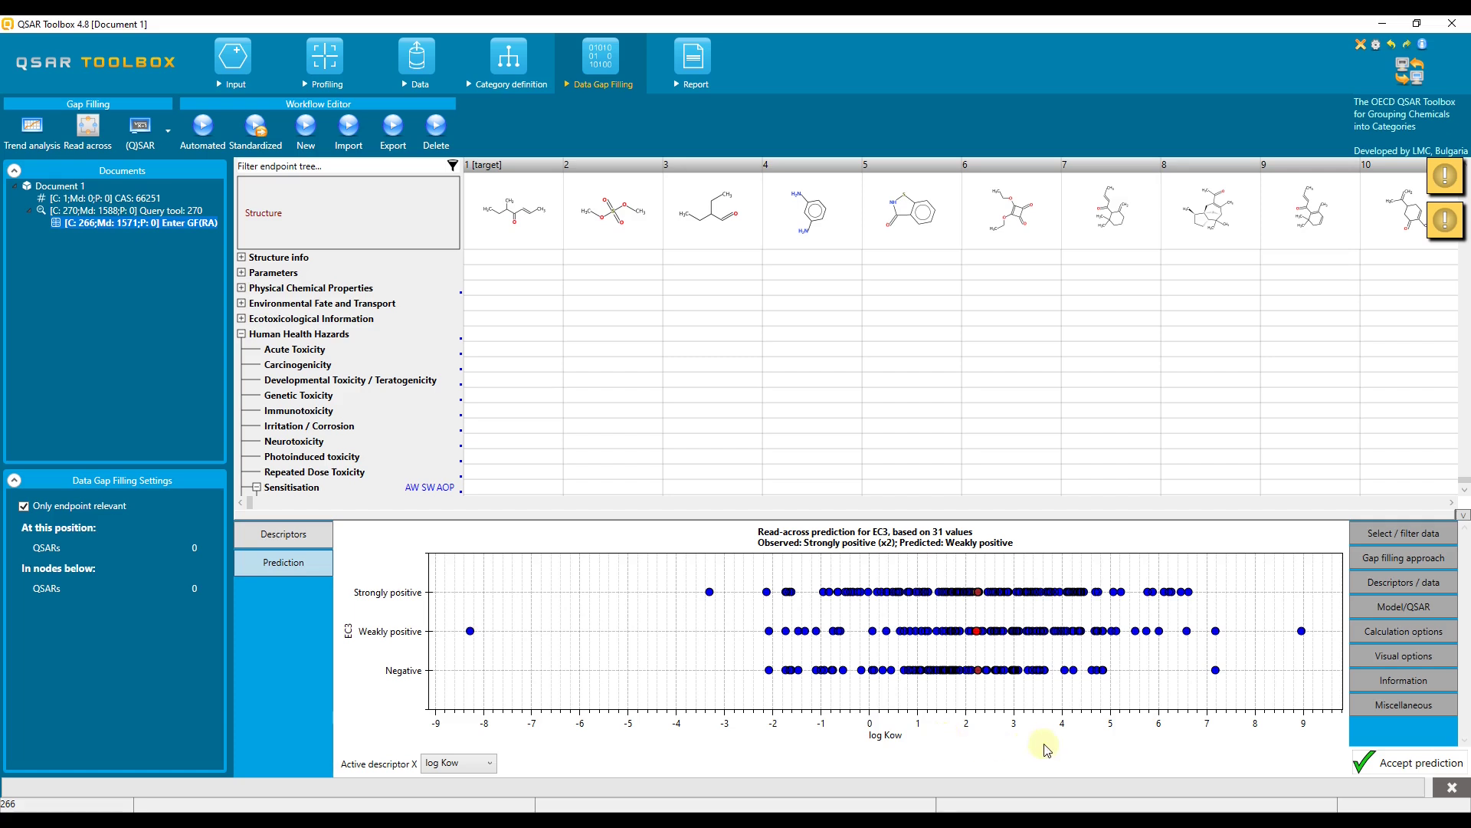
# Step: Set the in Vitro KeratinoSens EC3 endpoint as the X descriptor, using the Gene expression EC (ordinal) scale and maximal data aggregation
pyautogui.click(1408, 587)
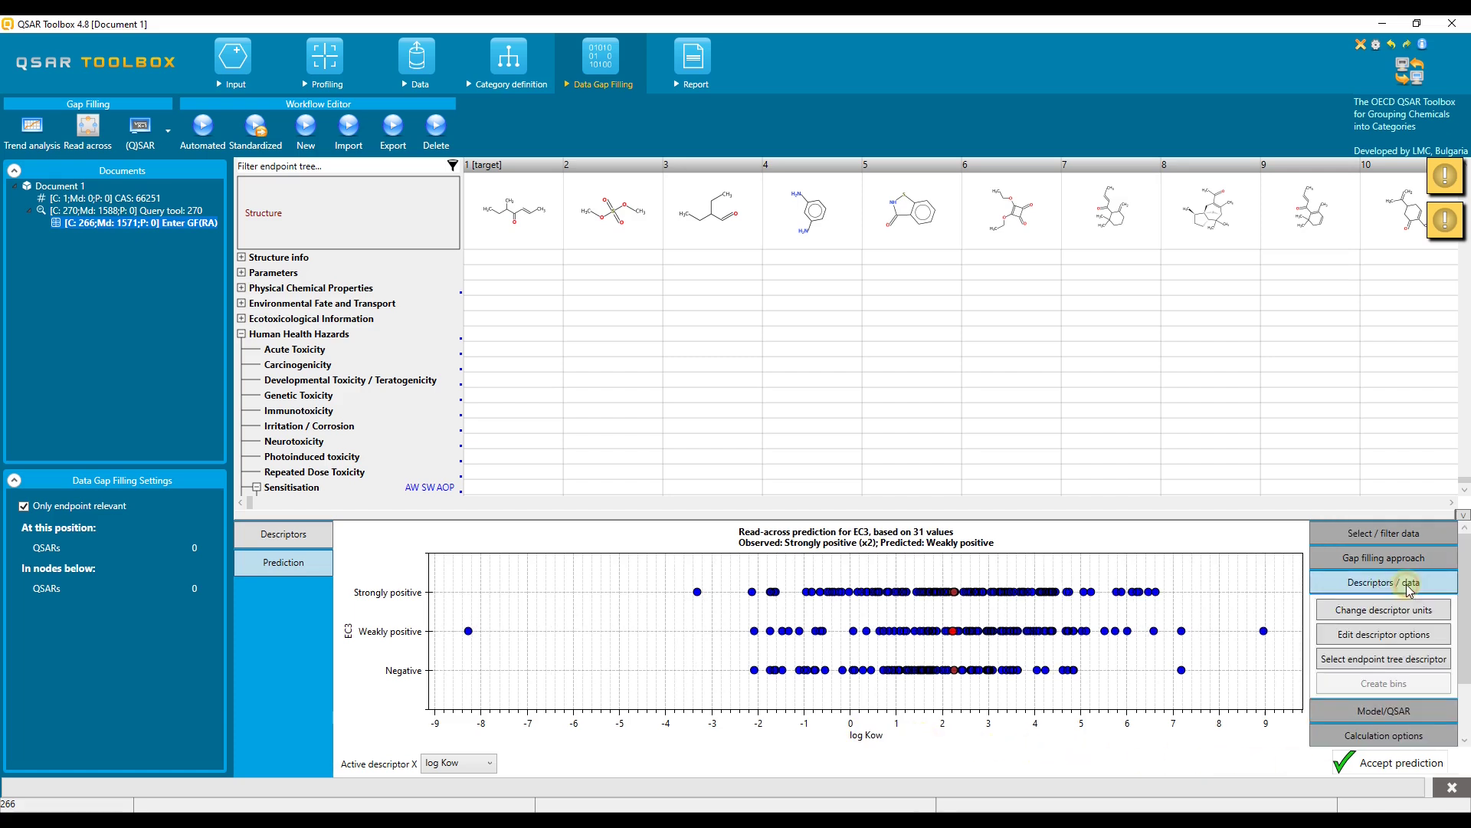
pyautogui.click(1386, 661)
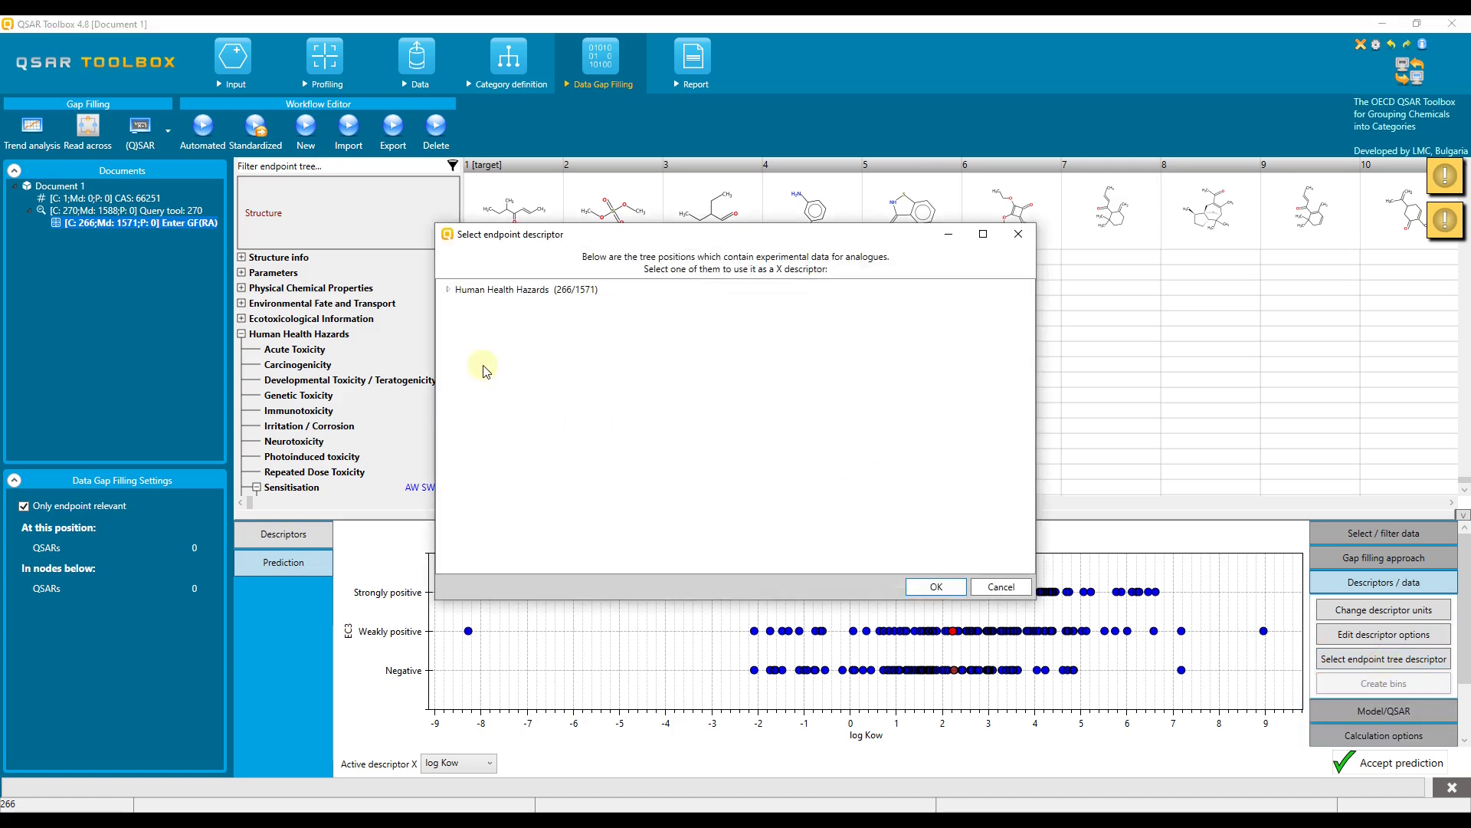
pyautogui.click(449, 290)
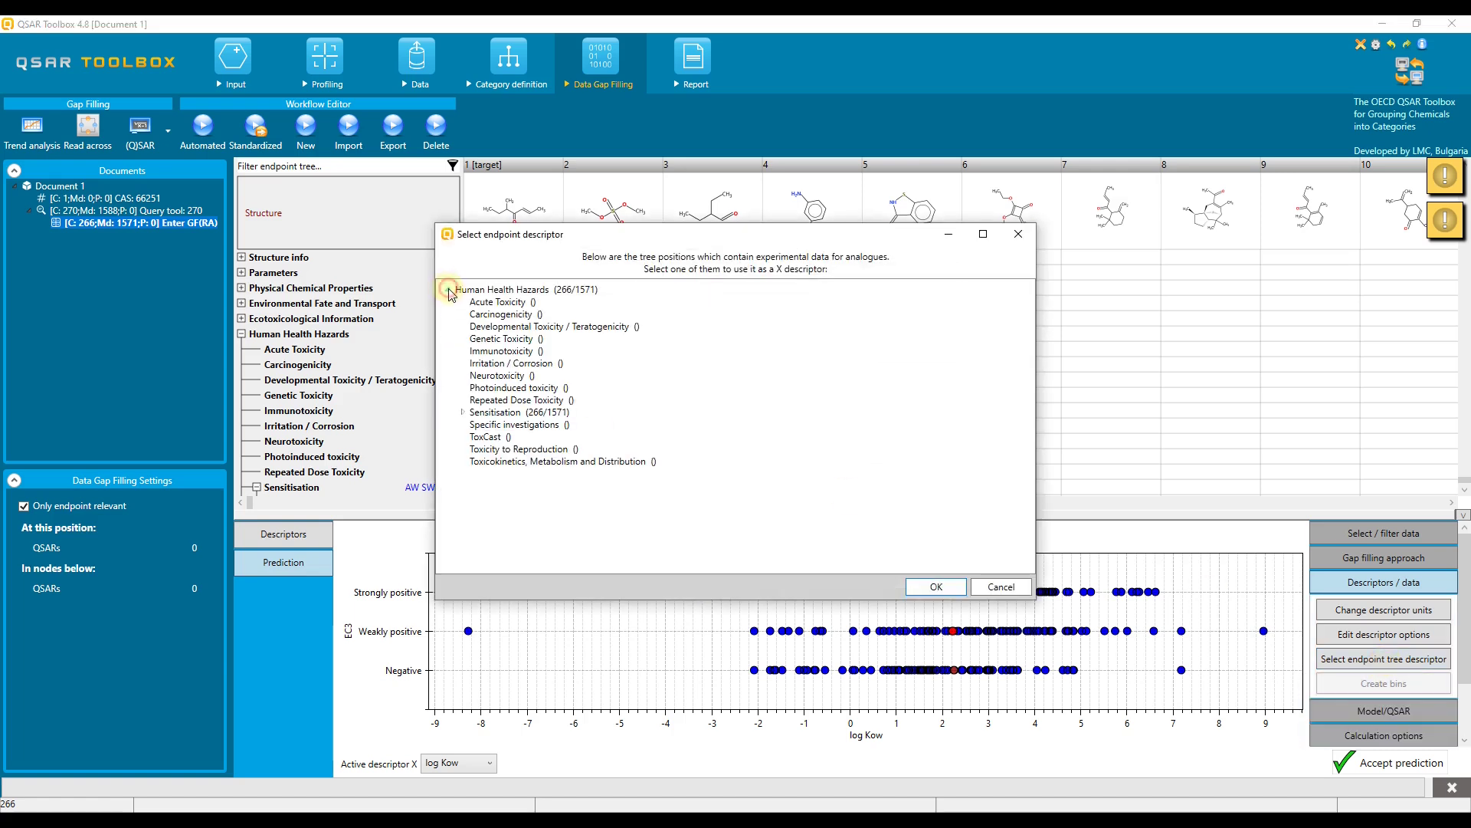
pyautogui.click(464, 413)
pyautogui.click(477, 425)
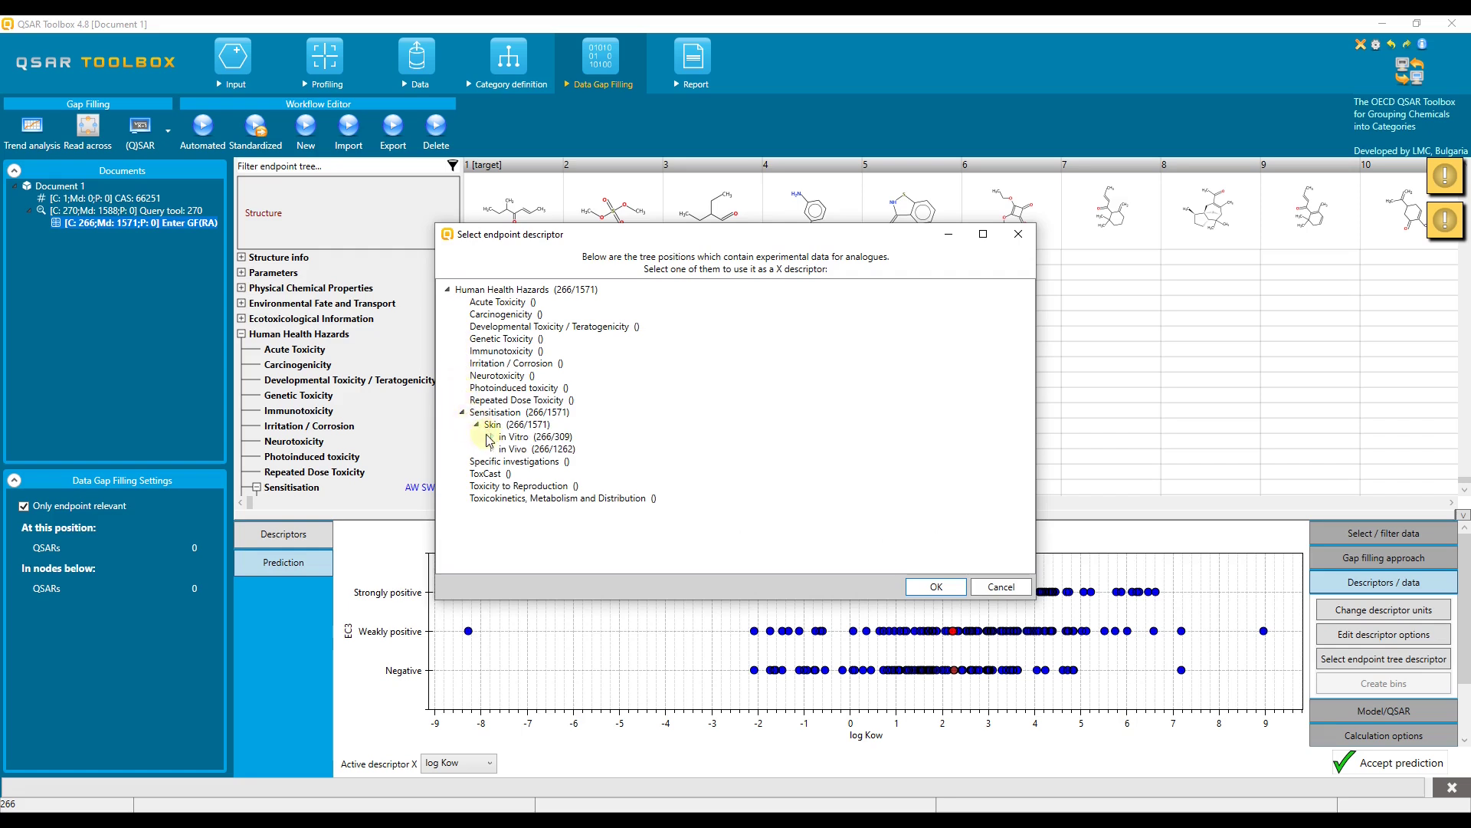
pyautogui.click(493, 437)
pyautogui.click(505, 449)
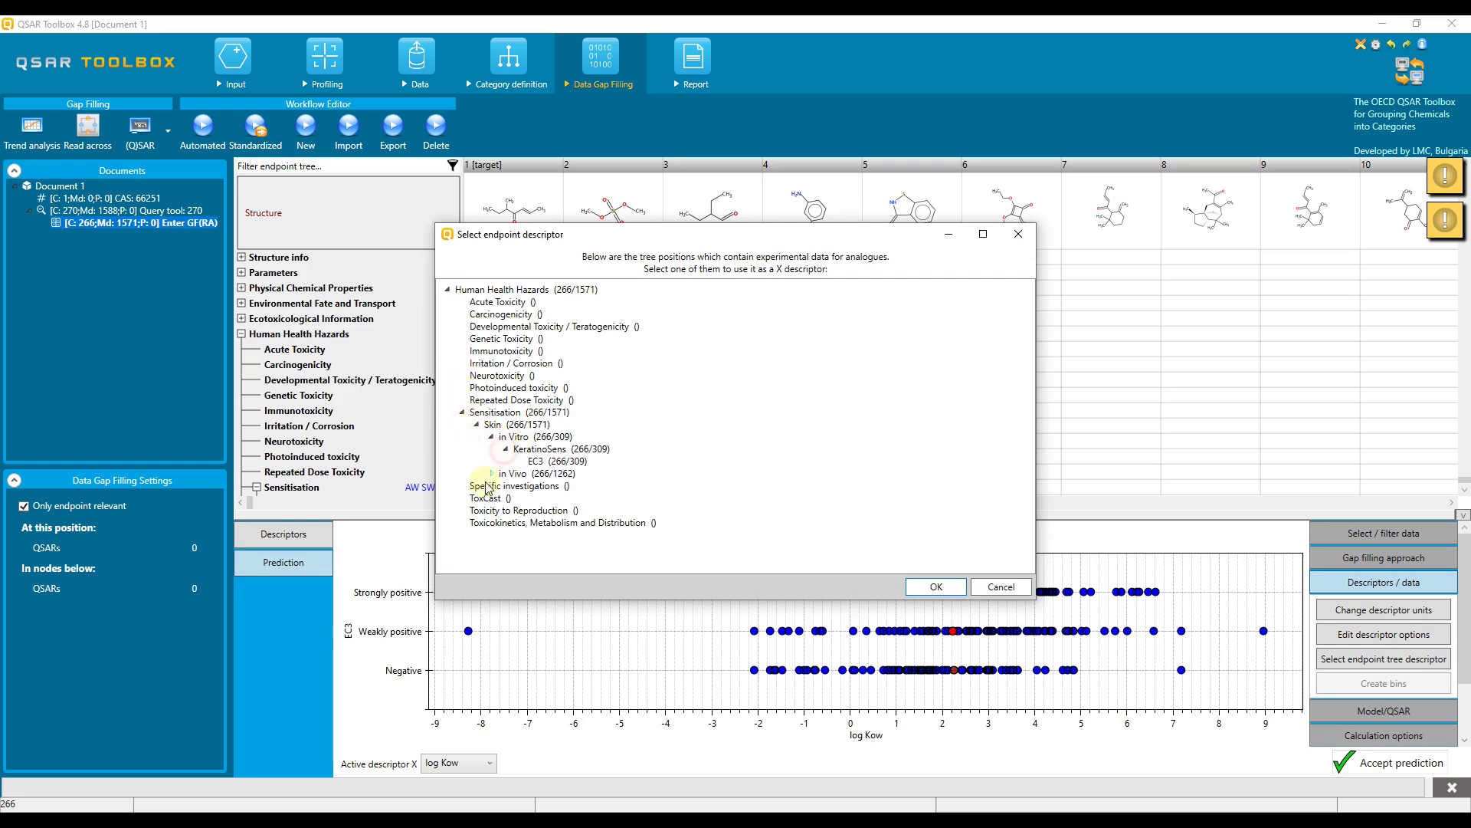
pyautogui.click(546, 461)
pyautogui.click(936, 591)
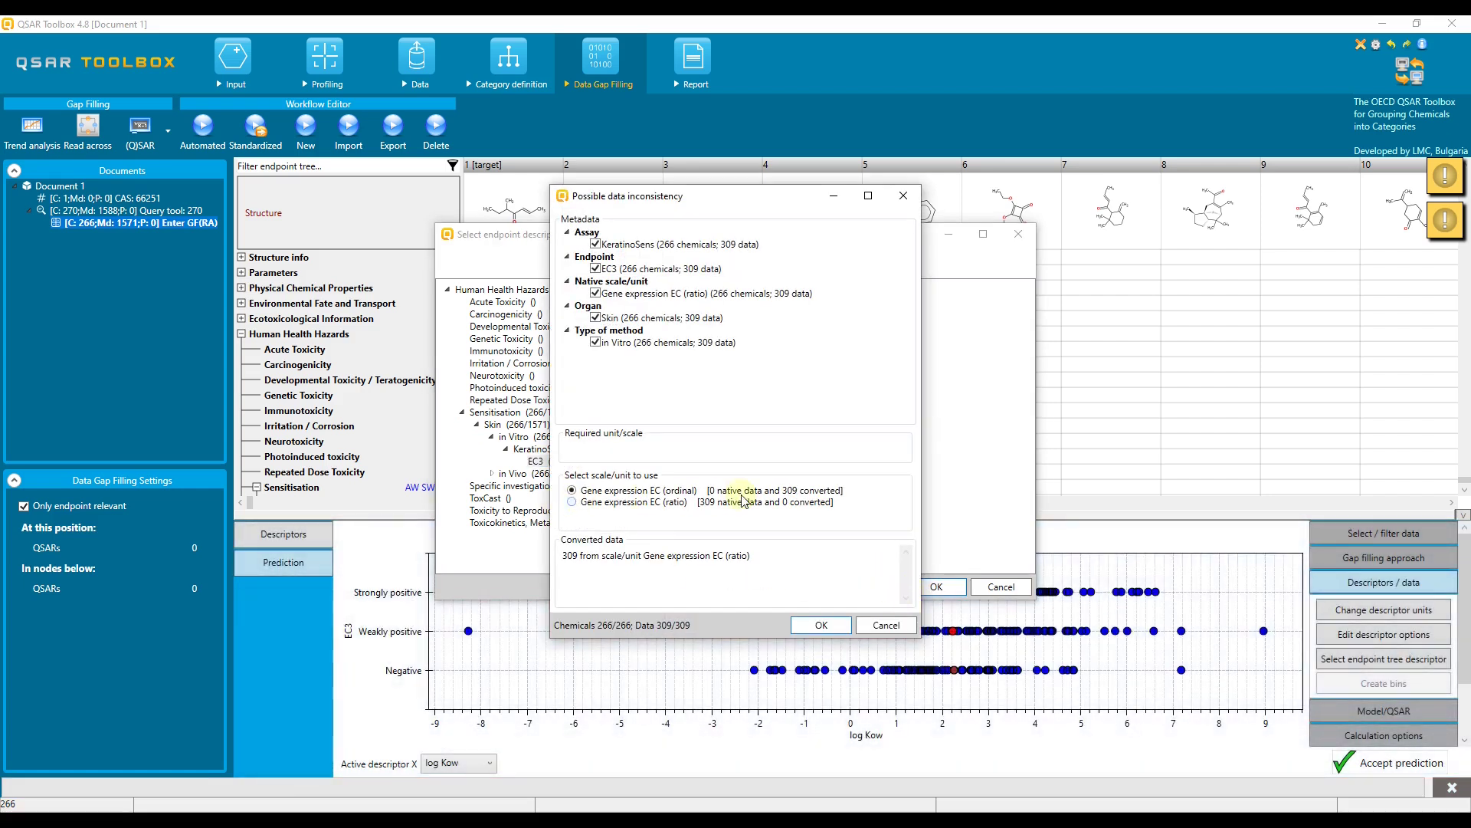
pyautogui.click(814, 629)
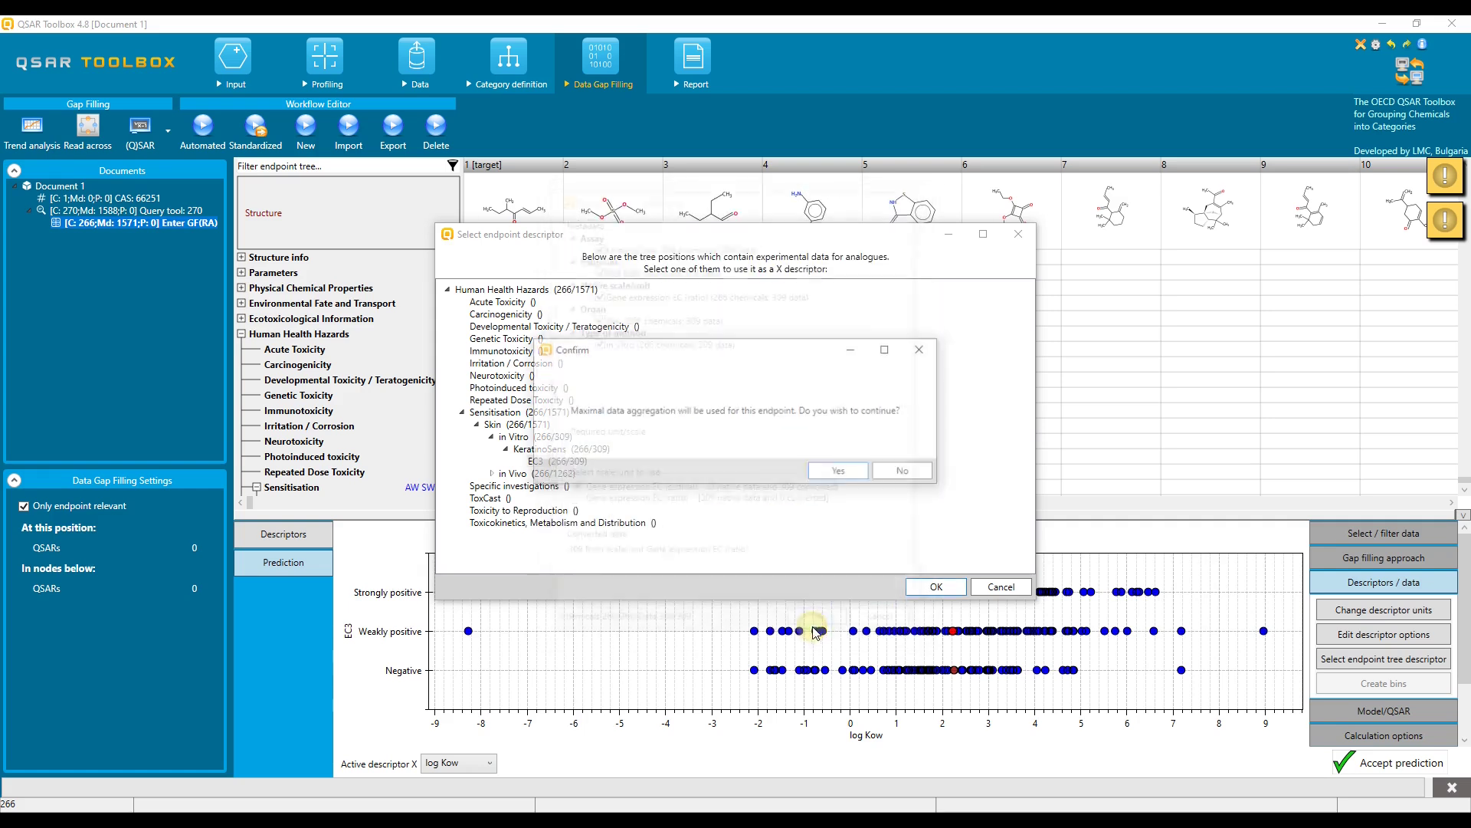
pyautogui.click(843, 473)
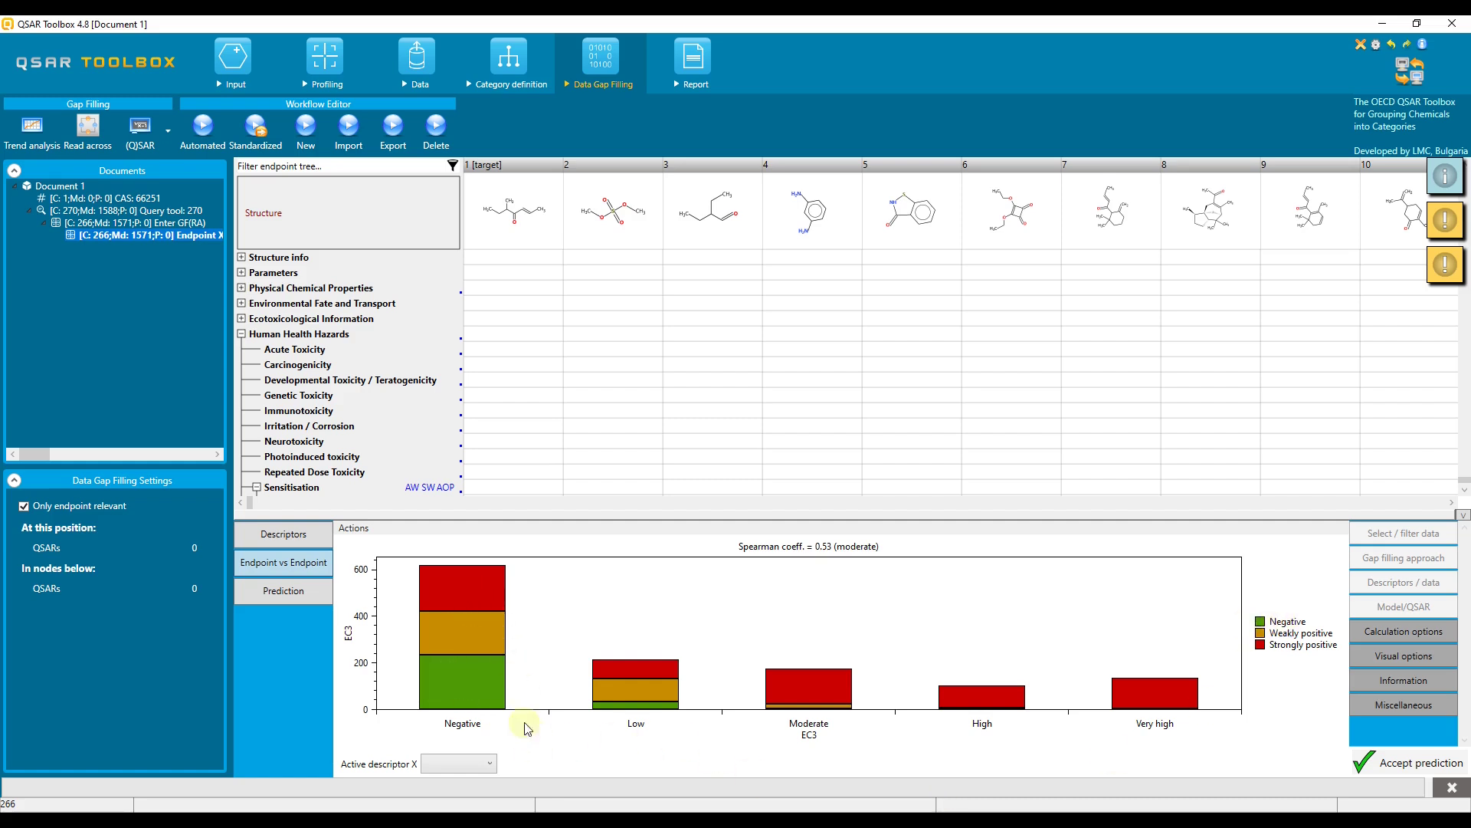
# Step: Highlight the chemicals behind the Strongly positive segments of the Negative and Very high bars in the endpoint comparison chart
pyautogui.click(466, 584)
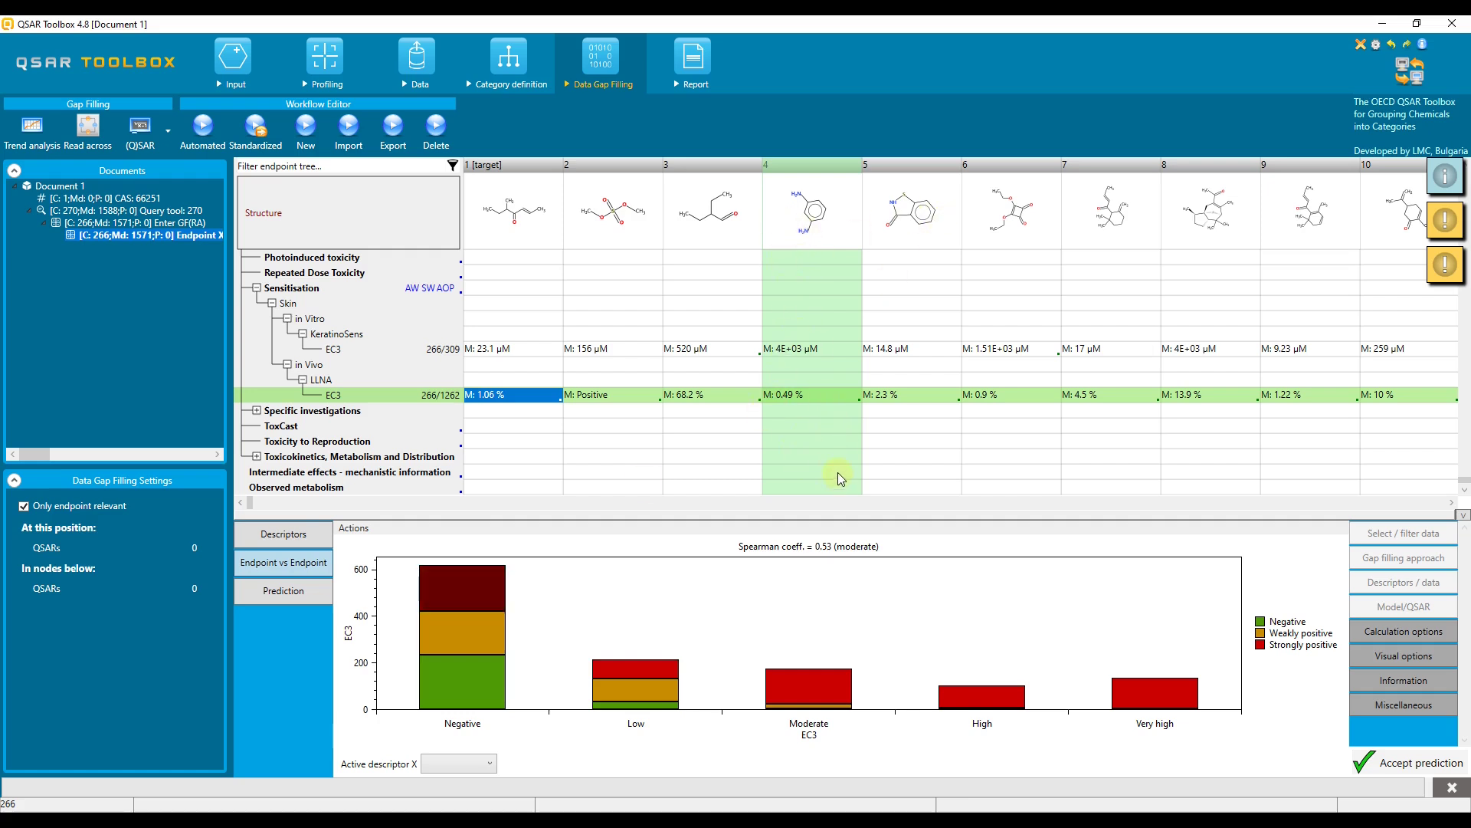
pyautogui.click(1148, 693)
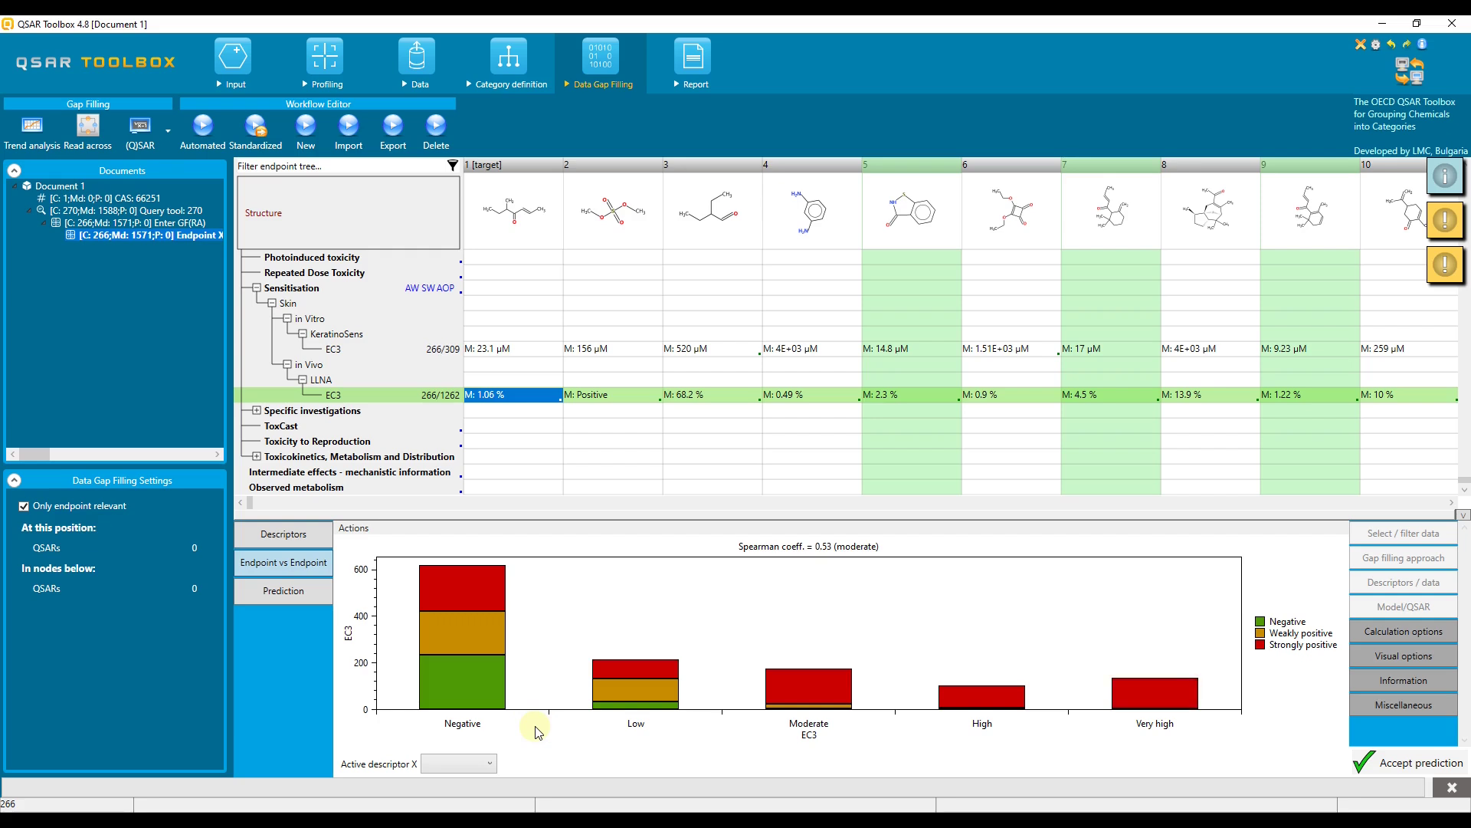
pyautogui.click(478, 587)
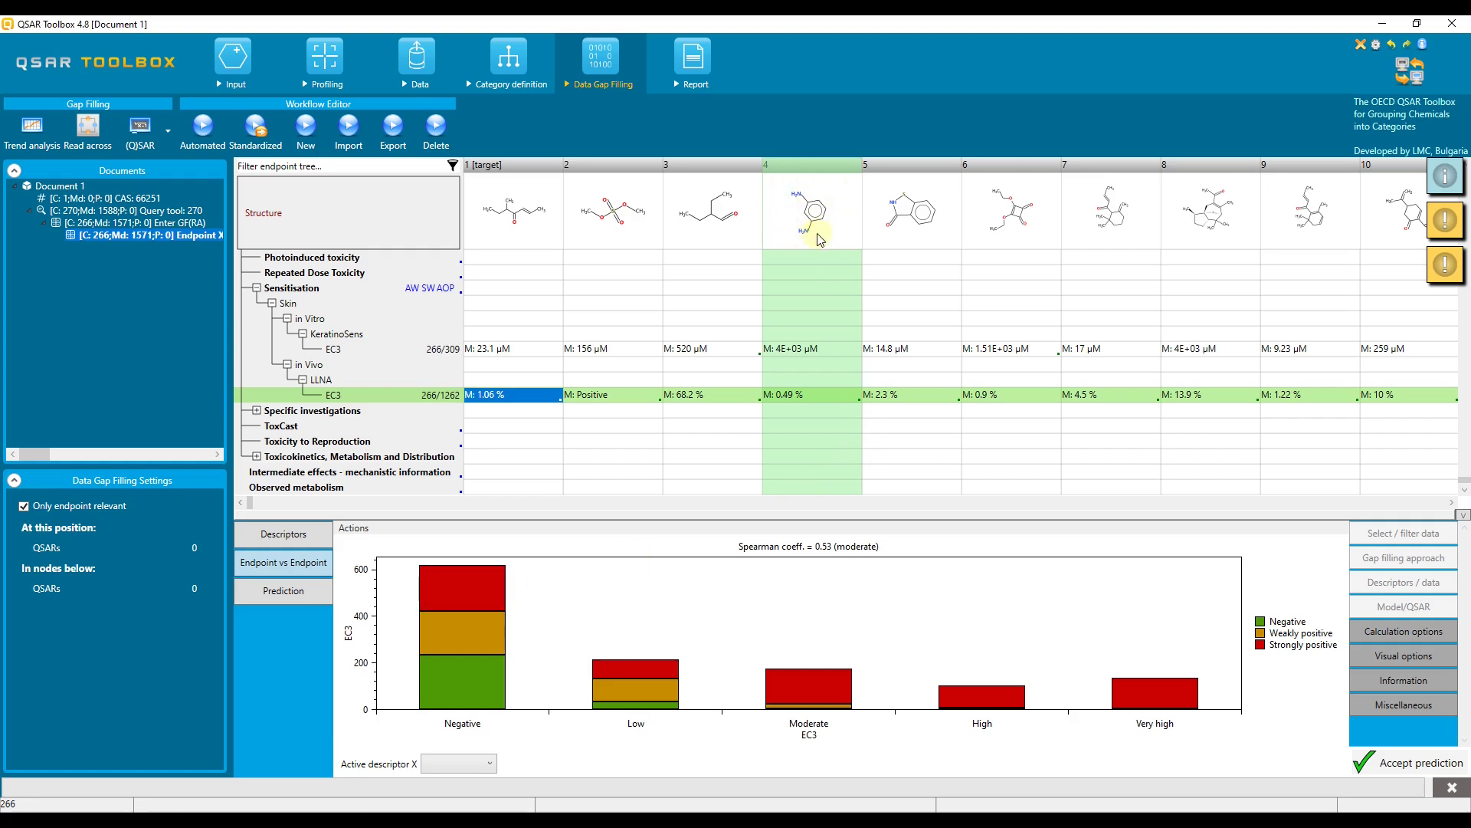
# Step: Examine the structure of the highlighted fourth chemical and check its LLNA and KeratinoSens EC3 data cells
pyautogui.click(838, 234)
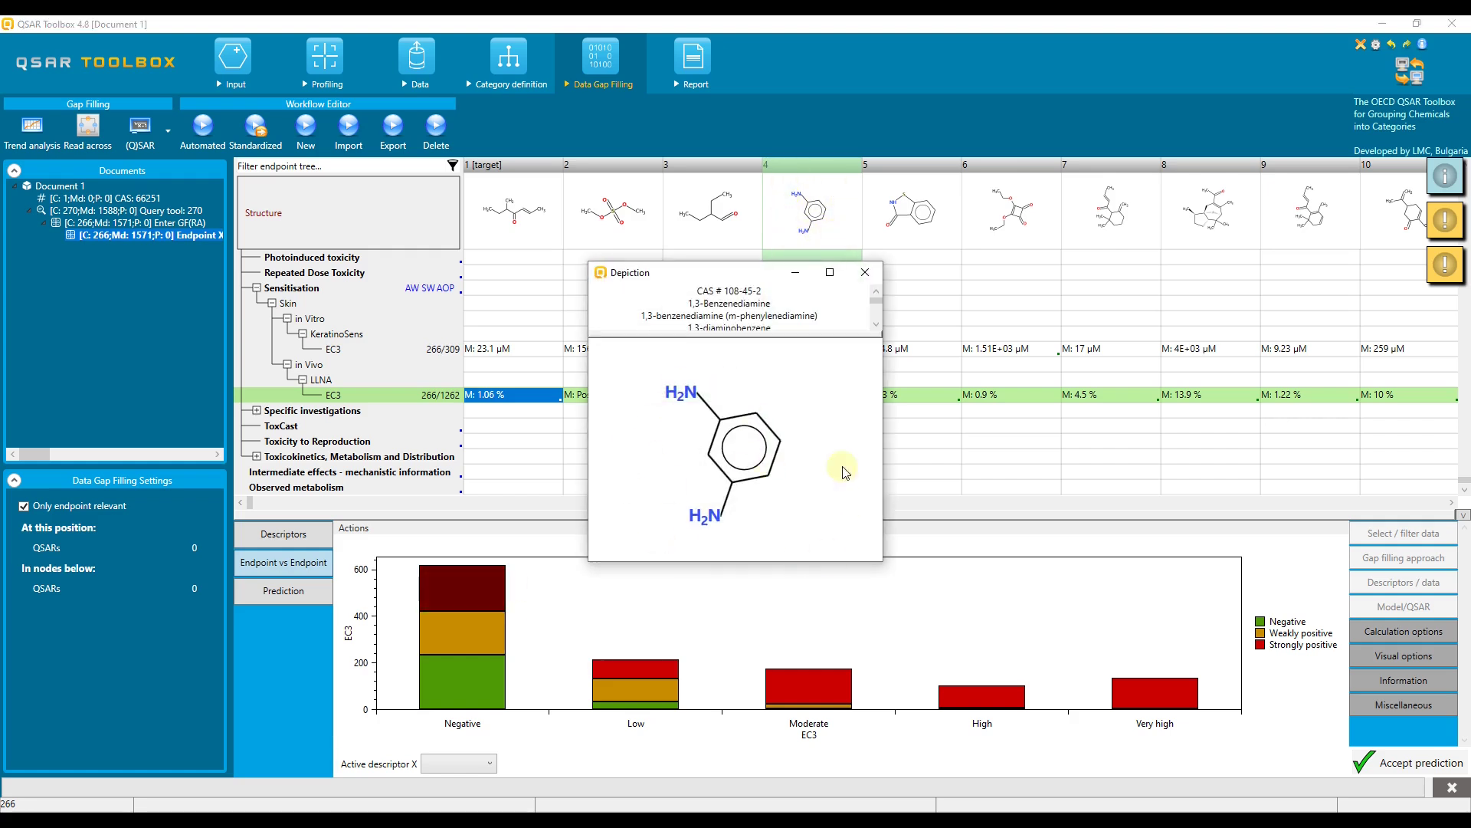
pyautogui.click(864, 274)
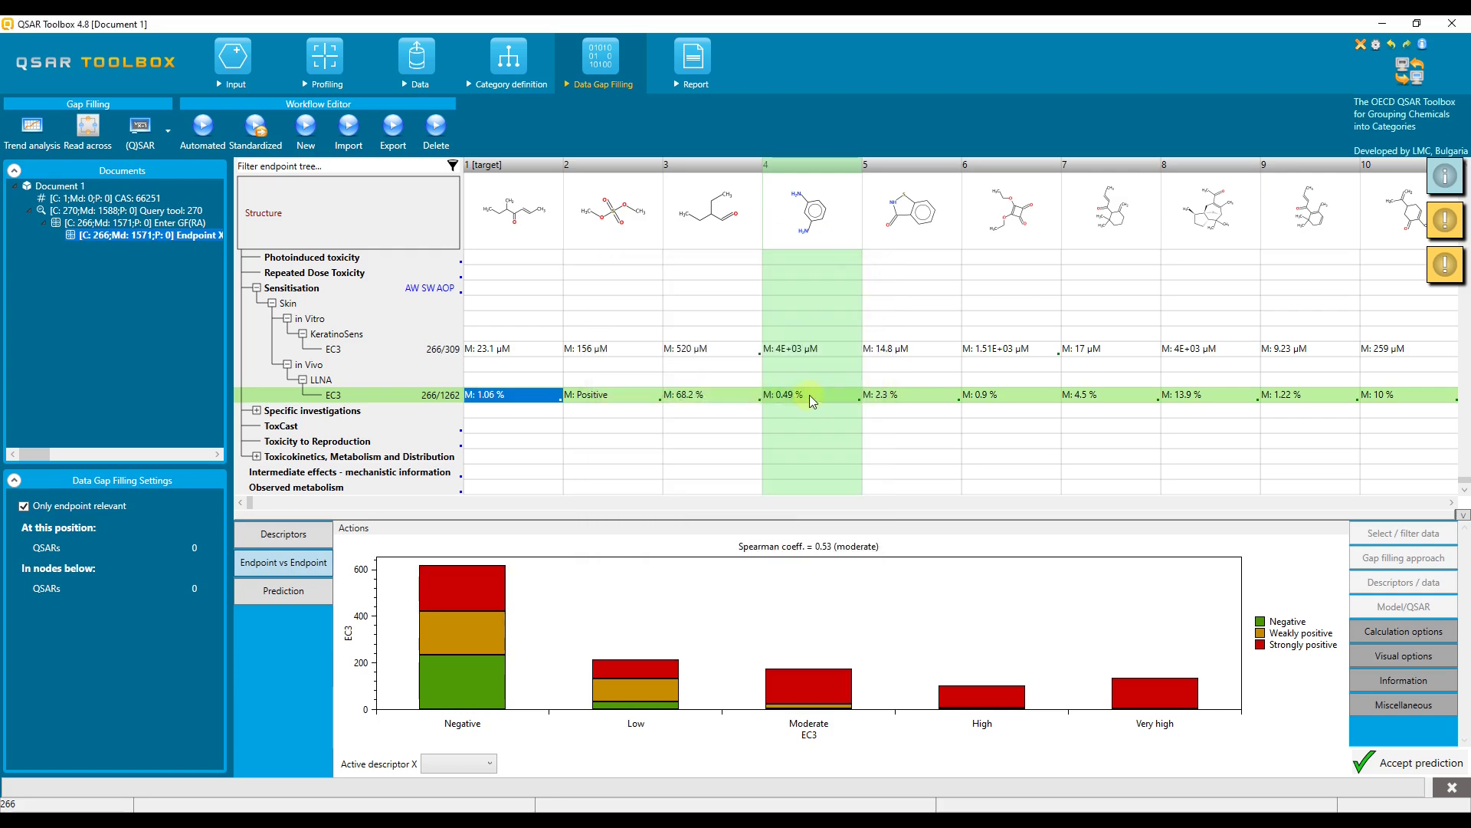
pyautogui.moveTo(823, 398)
pyautogui.click(797, 349)
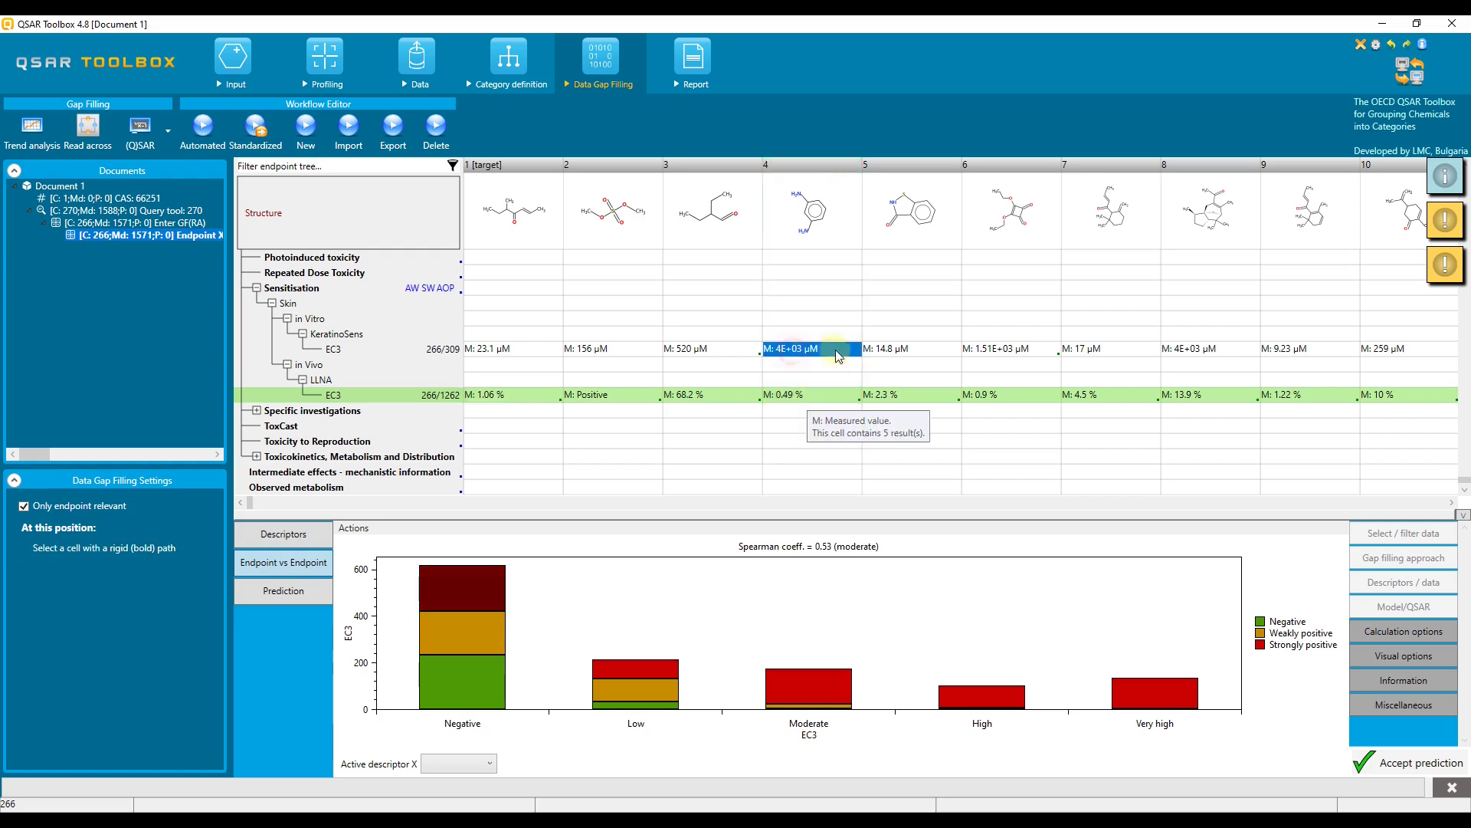